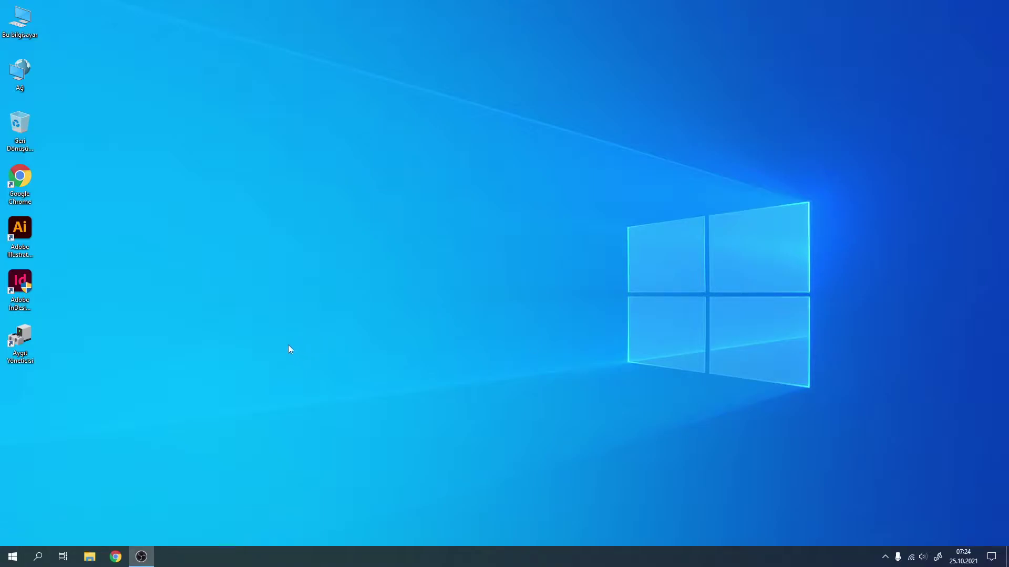
In Google Chrome, search for "pc sistem durumu denetimi" and open Microsoft's Windows 11 upgrade page
{"action": "left_click", "coordinate": [116, 557]}
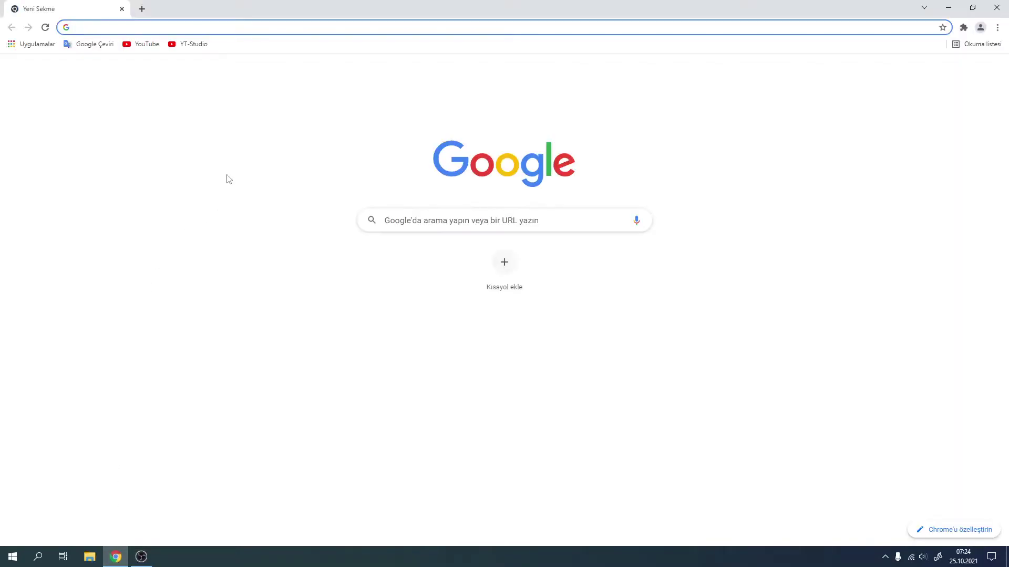
{"action": "left_click", "coordinate": [406, 222]}
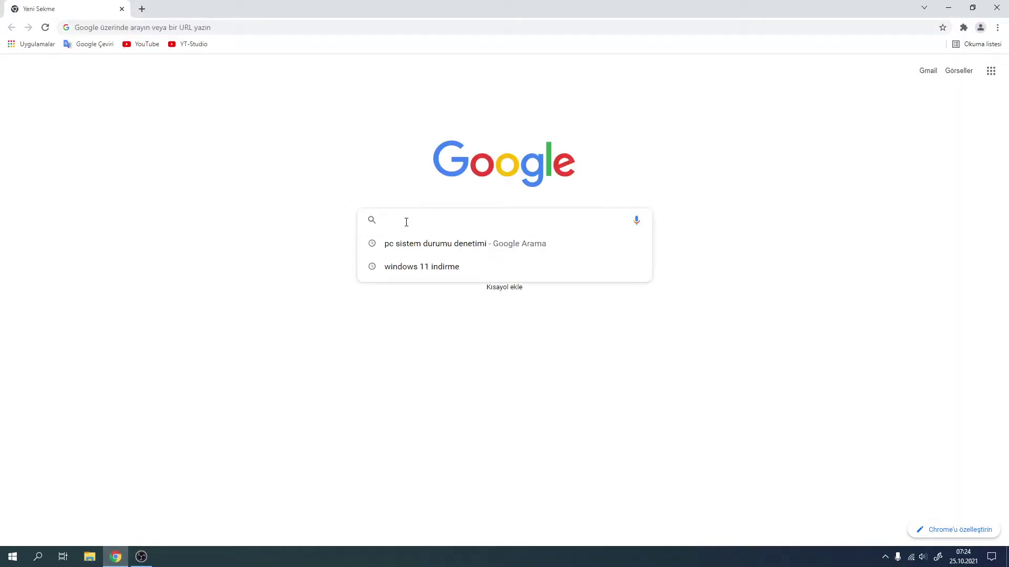
{"action": "left_click", "coordinate": [416, 245]}
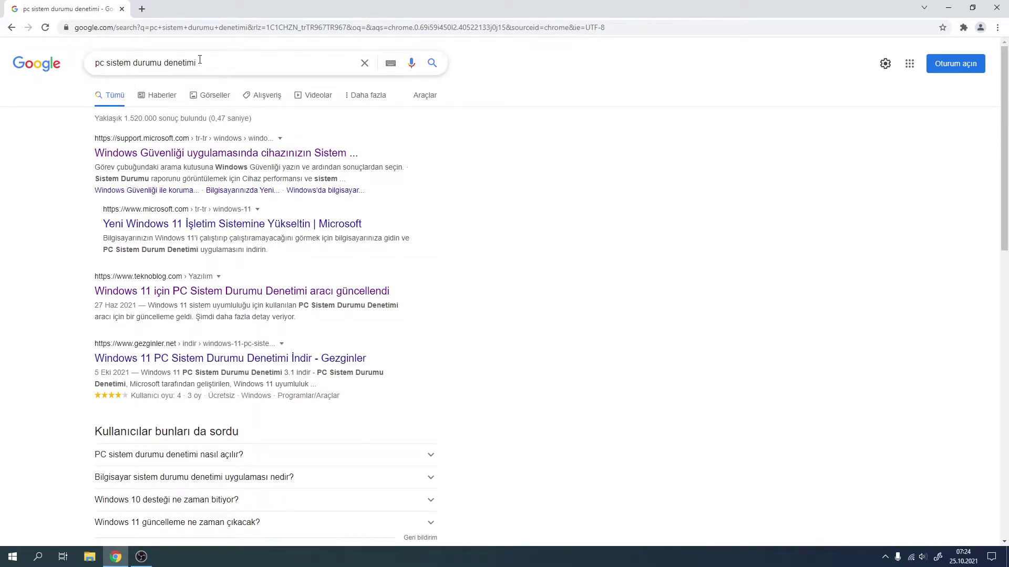
{"action": "left_click", "coordinate": [207, 225]}
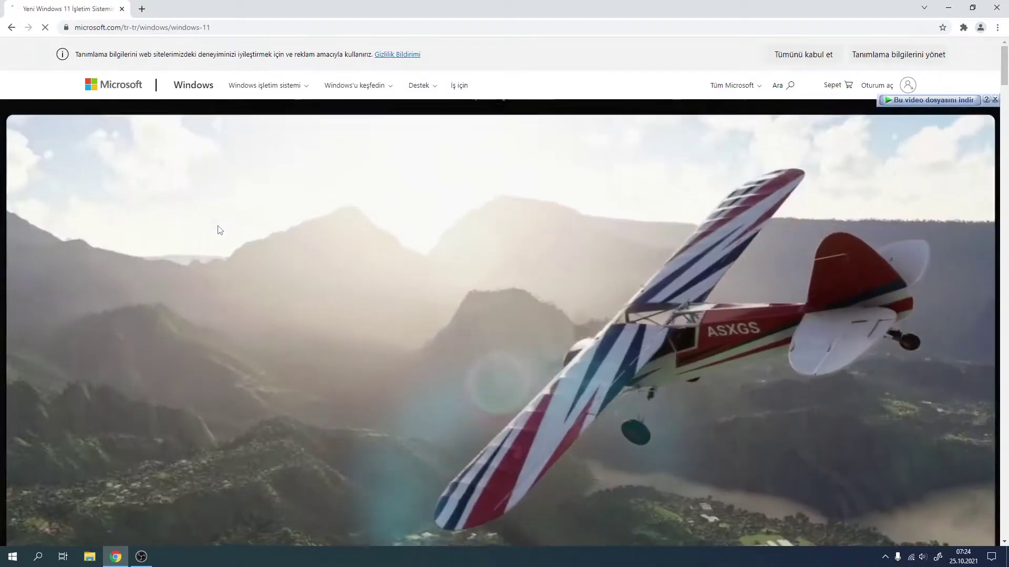
Download the PC Sistem Durumu Denetimi installer from the page's "Uyumluluğu denetleyin" section
{"action": "scroll", "coordinate": [396, 245], "scroll_direction": "down", "scroll_amount": 3}
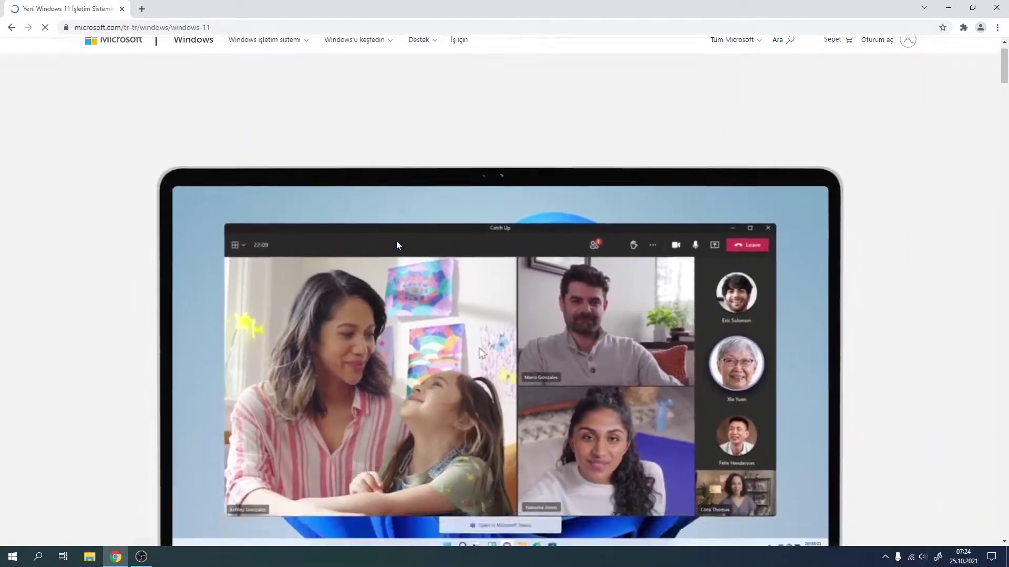
{"action": "scroll", "coordinate": [396, 245], "scroll_direction": "down", "scroll_amount": 13}
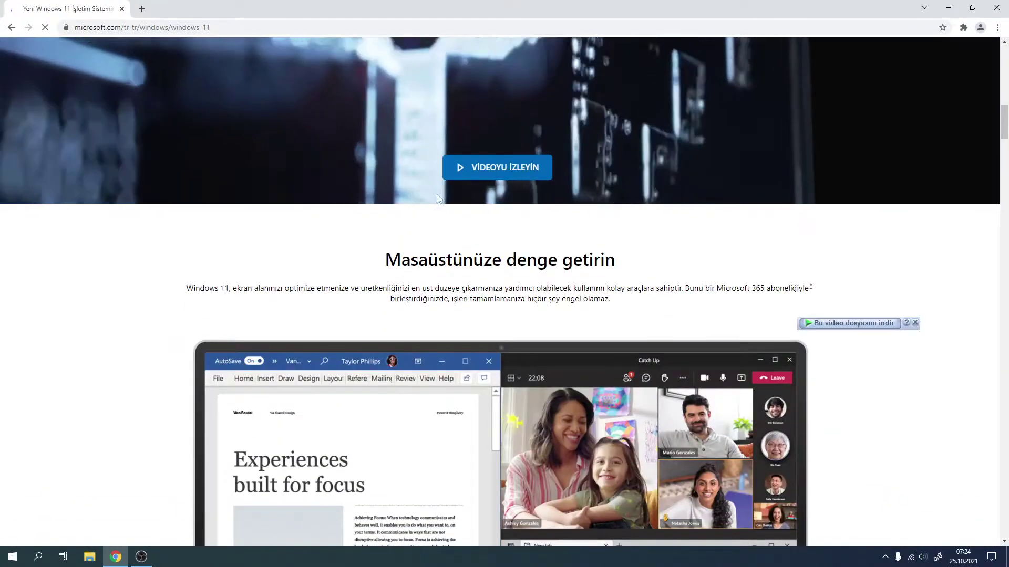
{"action": "scroll", "coordinate": [489, 205], "scroll_direction": "down", "scroll_amount": 2}
{"action": "scroll", "coordinate": [489, 204], "scroll_direction": "down", "scroll_amount": 20}
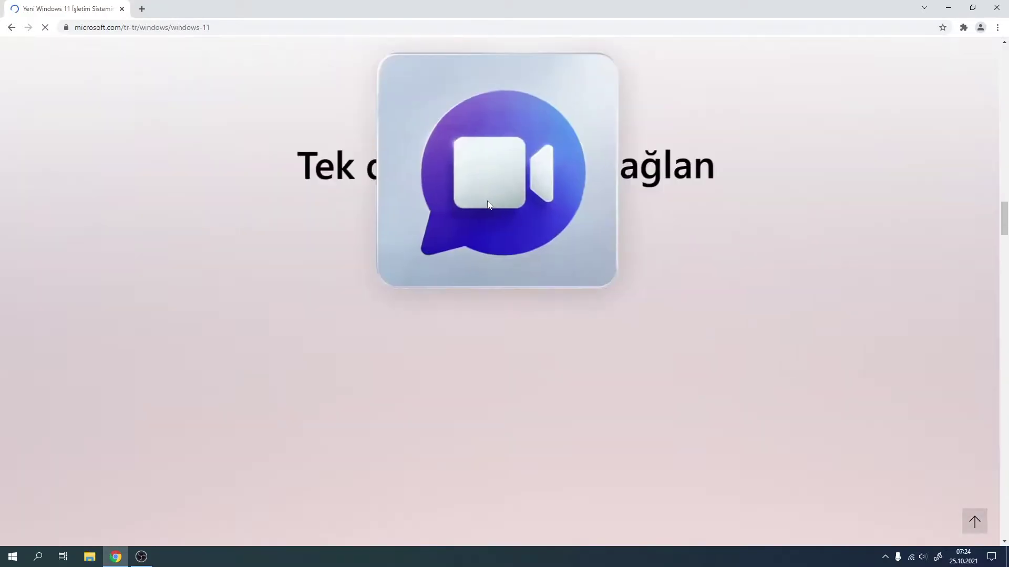
{"action": "scroll", "coordinate": [487, 204], "scroll_direction": "down", "scroll_amount": 20}
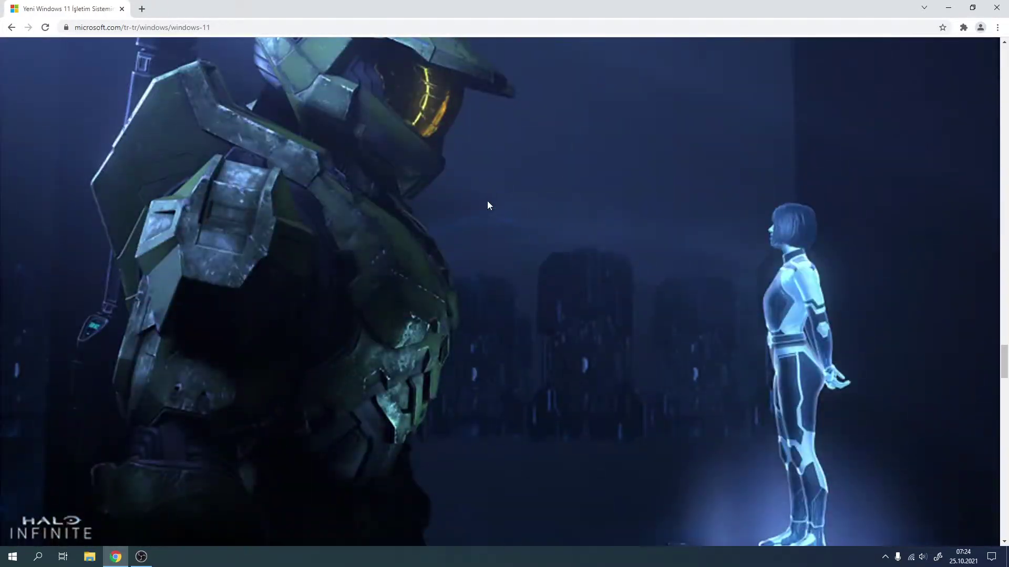
{"action": "scroll", "coordinate": [487, 204], "scroll_direction": "down", "scroll_amount": 12}
{"action": "scroll", "coordinate": [488, 204], "scroll_direction": "up", "scroll_amount": 2}
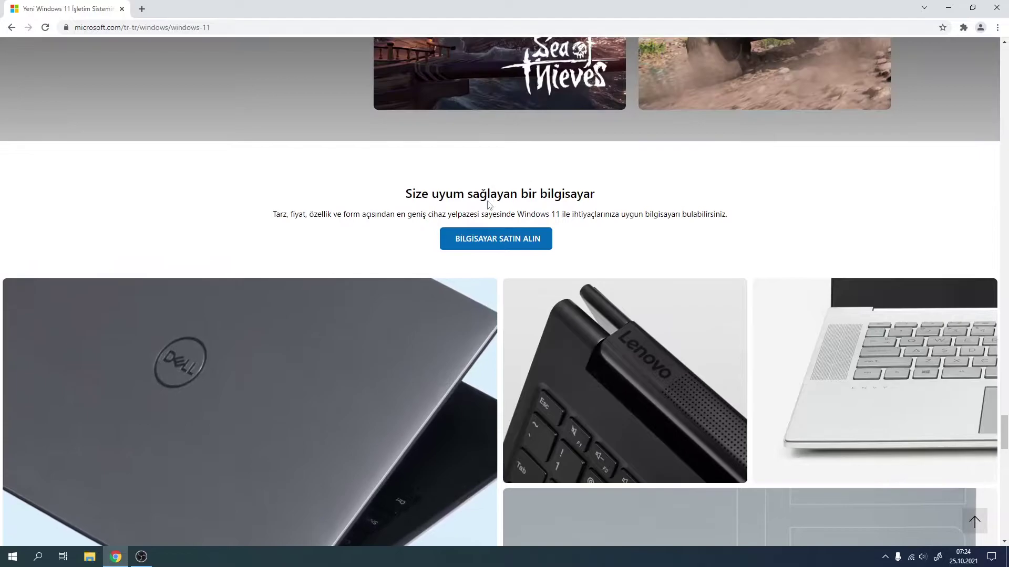
{"action": "scroll", "coordinate": [487, 204], "scroll_direction": "down", "scroll_amount": 9}
{"action": "scroll", "coordinate": [488, 204], "scroll_direction": "down", "scroll_amount": 8}
{"action": "scroll", "coordinate": [488, 204], "scroll_direction": "up", "scroll_amount": 2}
{"action": "scroll", "coordinate": [487, 204], "scroll_direction": "down", "scroll_amount": 4}
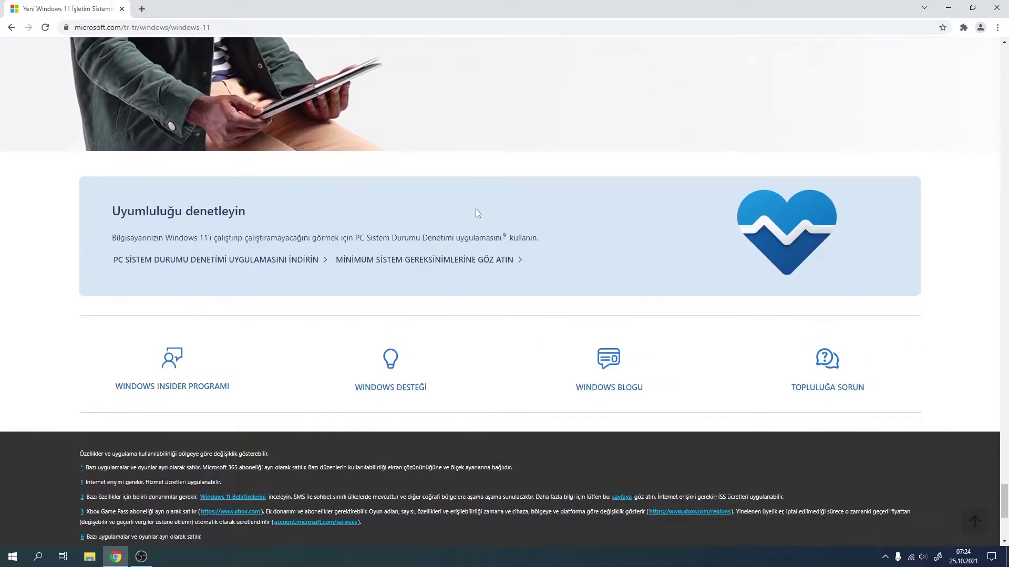
{"action": "left_click", "coordinate": [182, 264]}
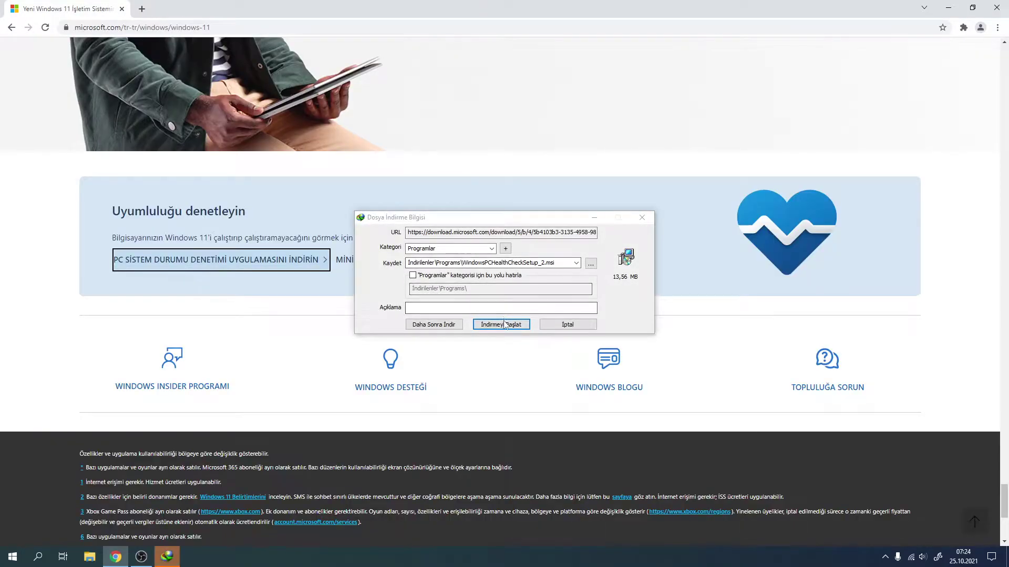
{"action": "left_click", "coordinate": [504, 324]}
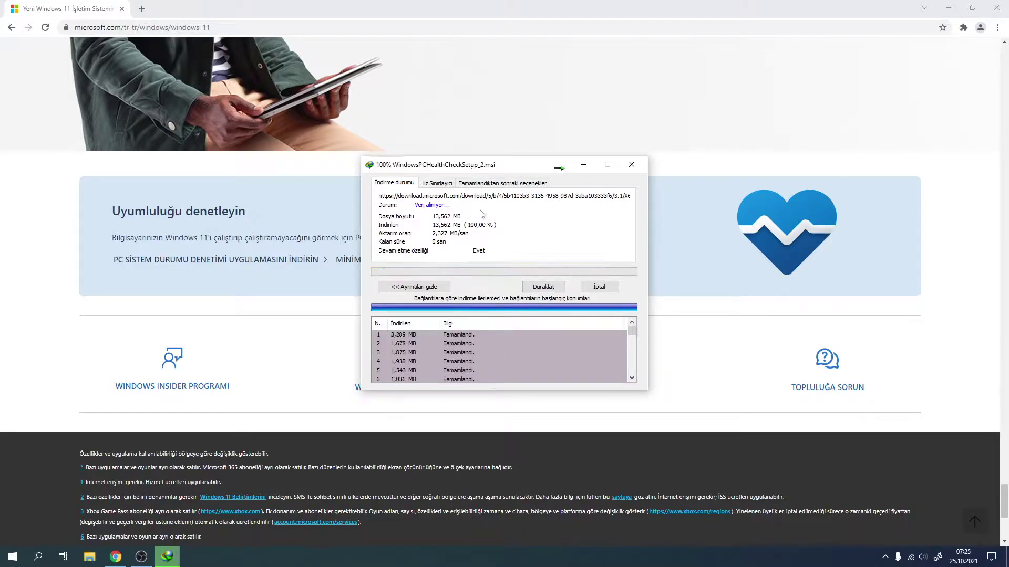
Run the downloaded installer, accept the licence terms and install Windows PC Sistem Durumu Denetimi, opening the app on finish
{"action": "left_click", "coordinate": [416, 317]}
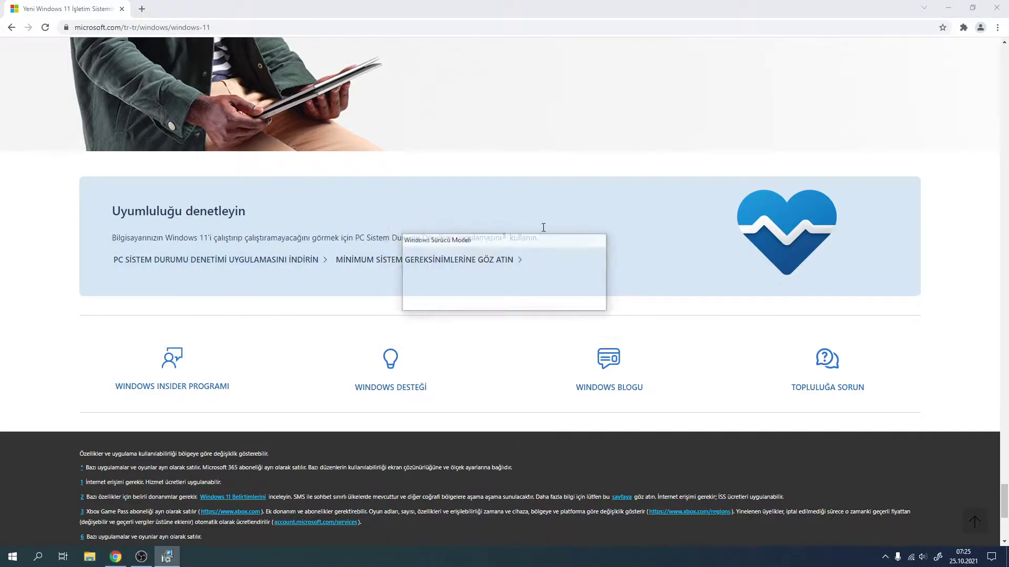
{"action": "left_click", "coordinate": [996, 8]}
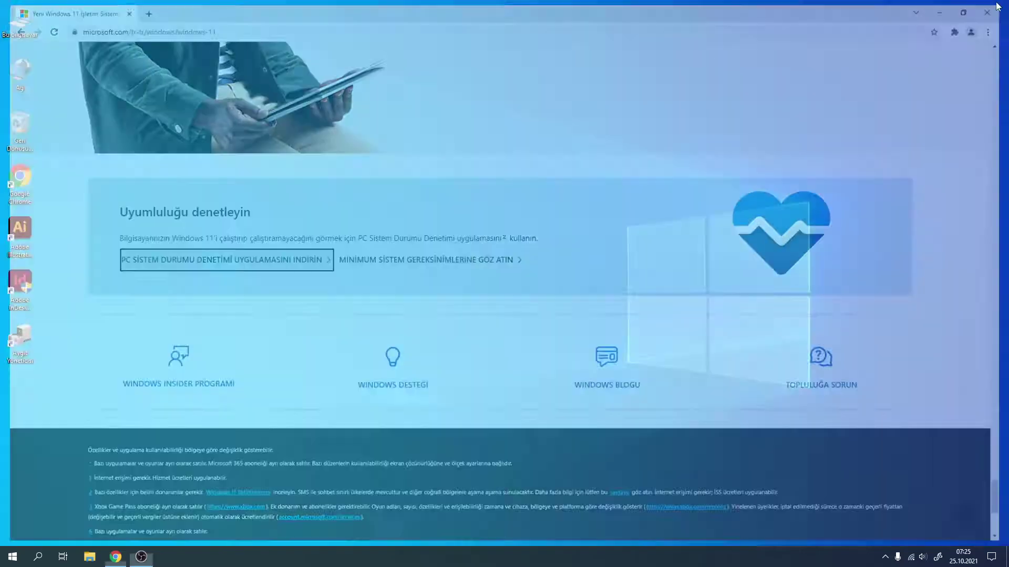
{"action": "left_click", "coordinate": [468, 336]}
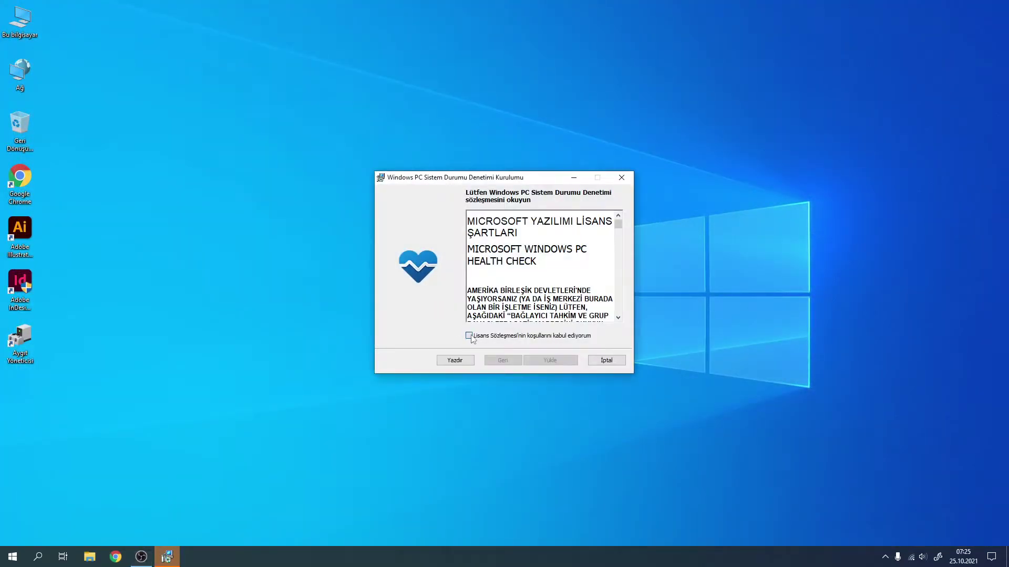
{"action": "left_click", "coordinate": [562, 364]}
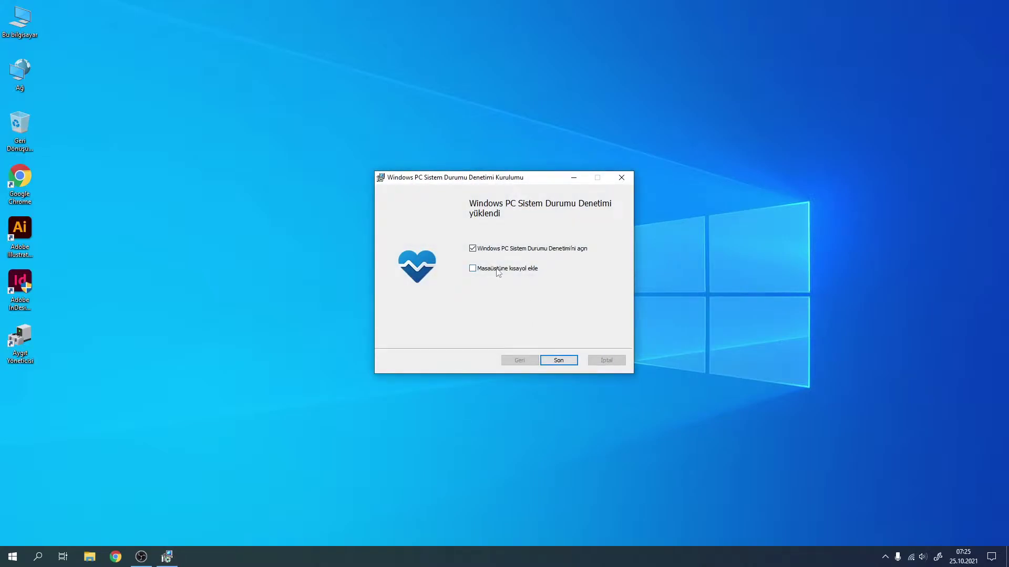
{"action": "left_click", "coordinate": [558, 360]}
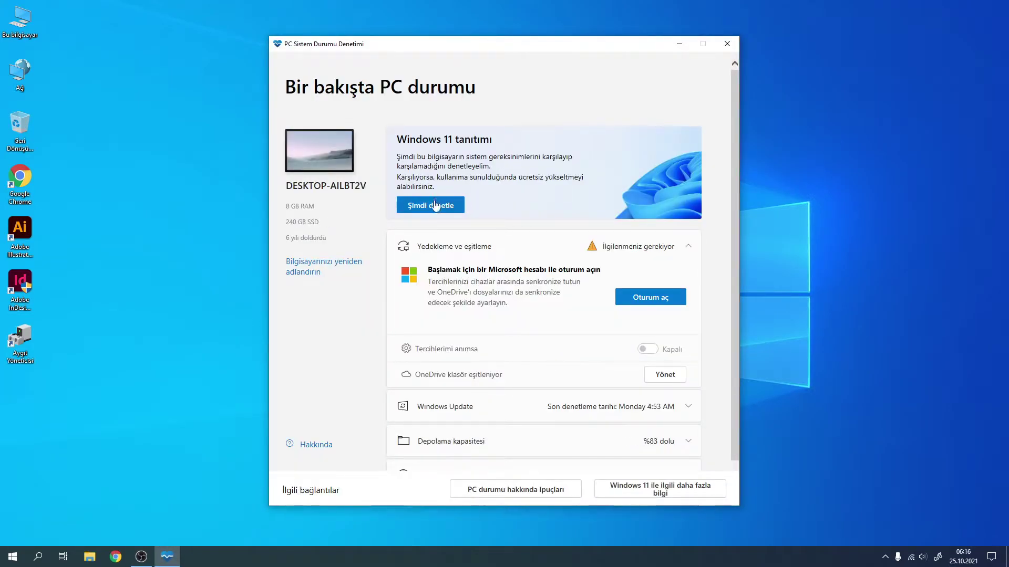
Run the Windows 11 compatibility check, examine the TPM 2.0 and processor requirements in the results, and close the app
{"action": "left_click", "coordinate": [435, 205]}
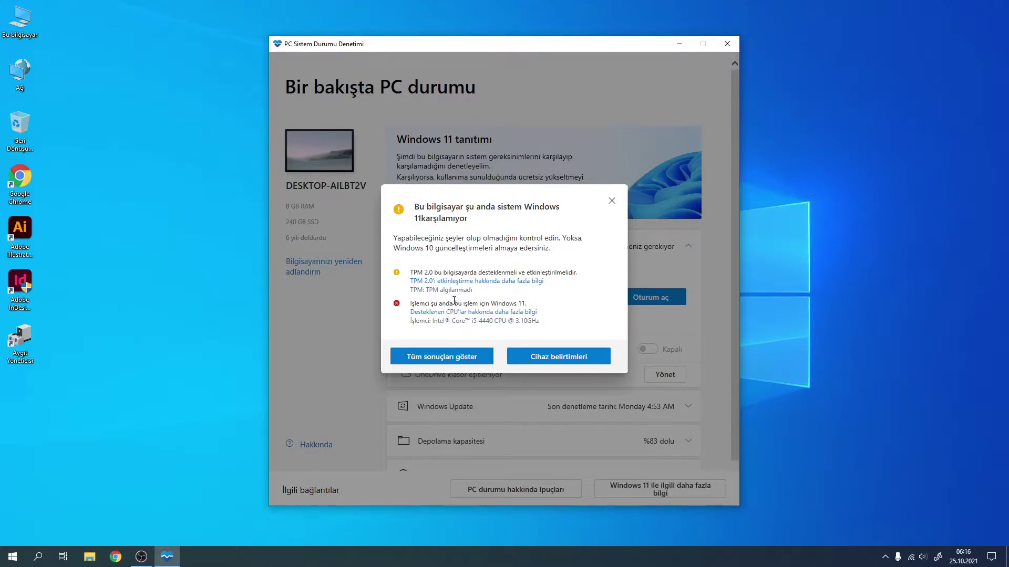
{"action": "left_click_drag", "start_coordinate": [427, 303], "coordinate": [563, 316]}
{"action": "left_click", "coordinate": [563, 319]}
{"action": "left_click_drag", "start_coordinate": [421, 275], "coordinate": [578, 276]}
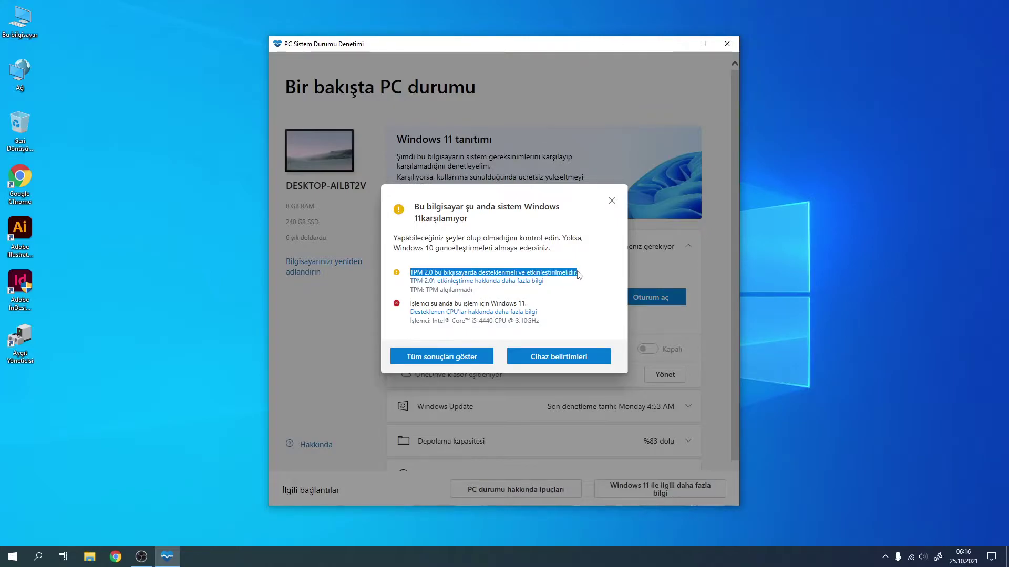
{"action": "left_click", "coordinate": [587, 272]}
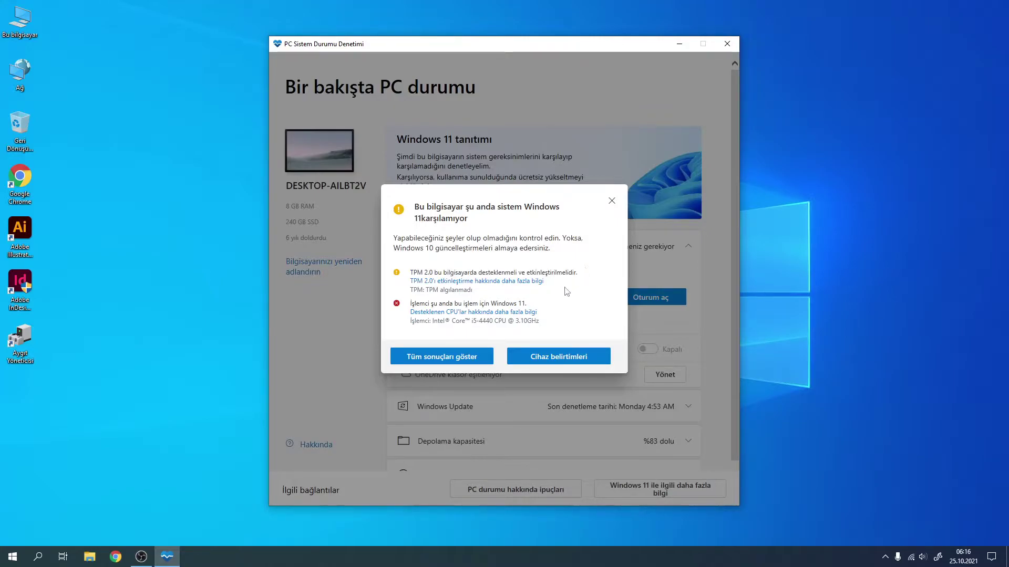
{"action": "double_click", "coordinate": [532, 272]}
{"action": "left_click", "coordinate": [593, 281]}
{"action": "left_click_drag", "start_coordinate": [413, 272], "coordinate": [584, 272]}
{"action": "left_click", "coordinate": [611, 202]}
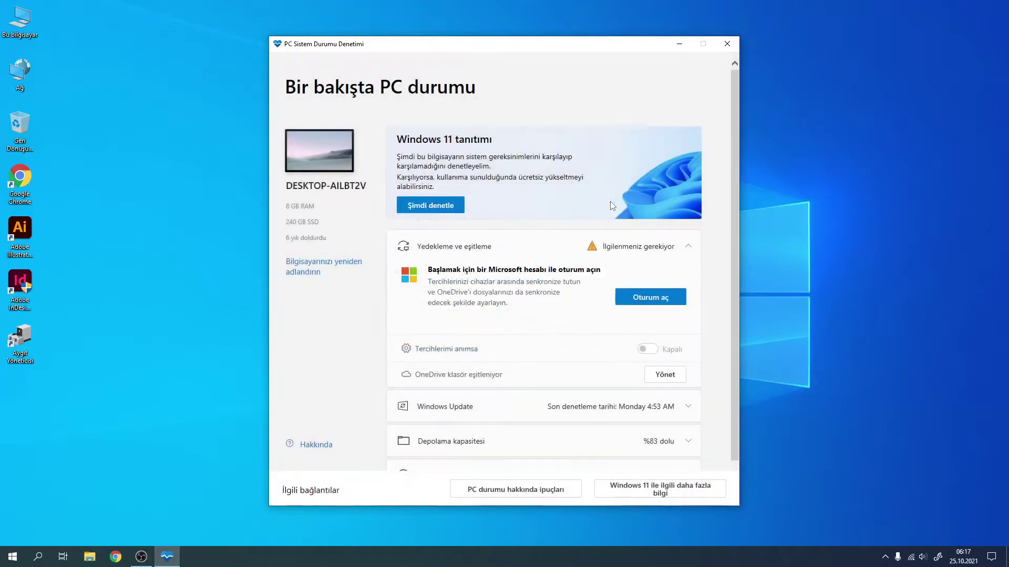
{"action": "left_click", "coordinate": [726, 43]}
Switch to Google Chrome, search for "windows 11 indirme" and open Microsoft's Download Windows 11 page
{"action": "left_click", "coordinate": [114, 558]}
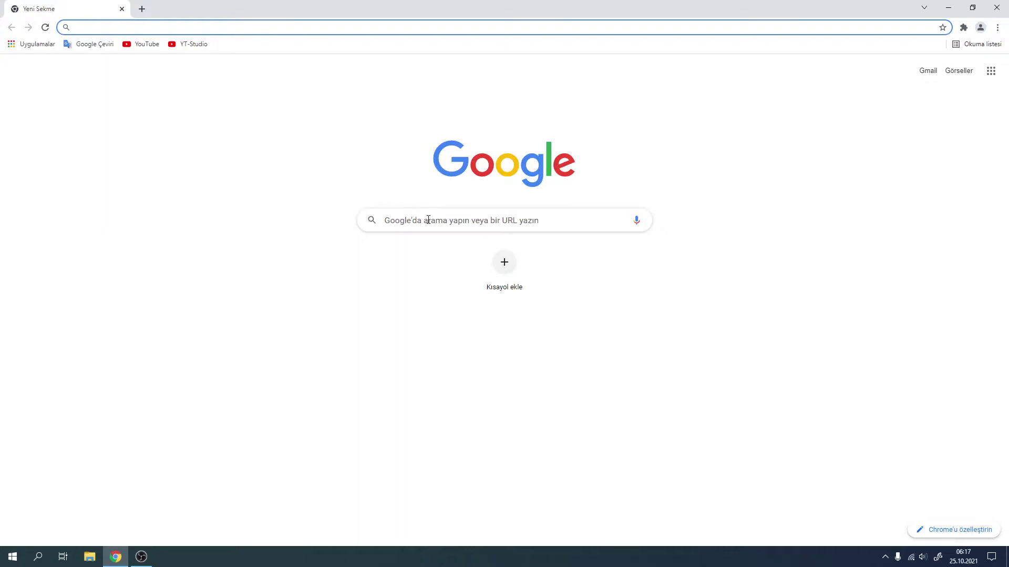
{"action": "left_click", "coordinate": [428, 218]}
{"action": "type", "text": "windows 11 indir"}
{"action": "key", "text": "Return"}
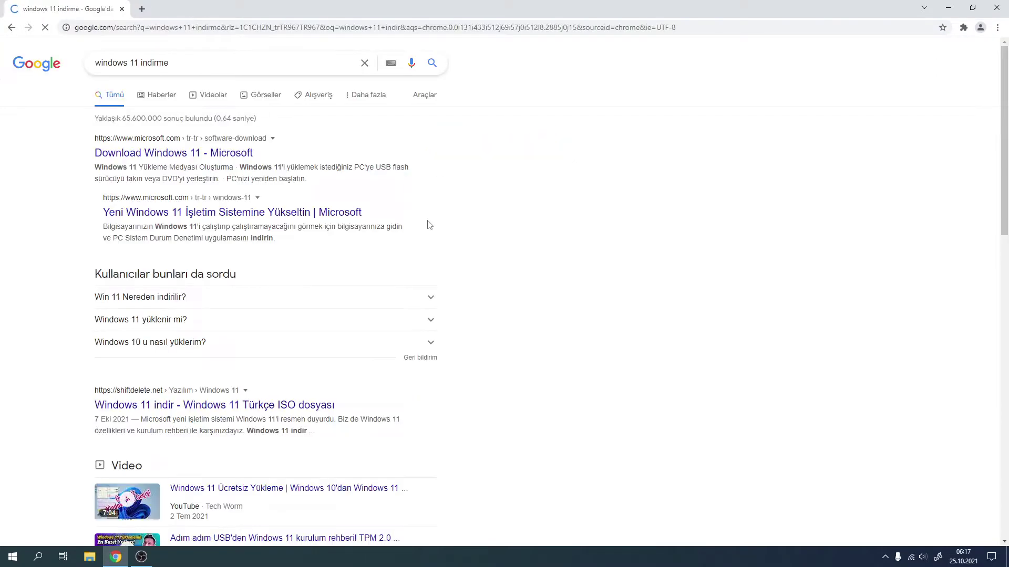
{"action": "left_click", "coordinate": [152, 156]}
Select Windows 11 in the disk image (ISO) download section and request the download
{"action": "scroll", "coordinate": [254, 316], "scroll_direction": "down", "scroll_amount": 6}
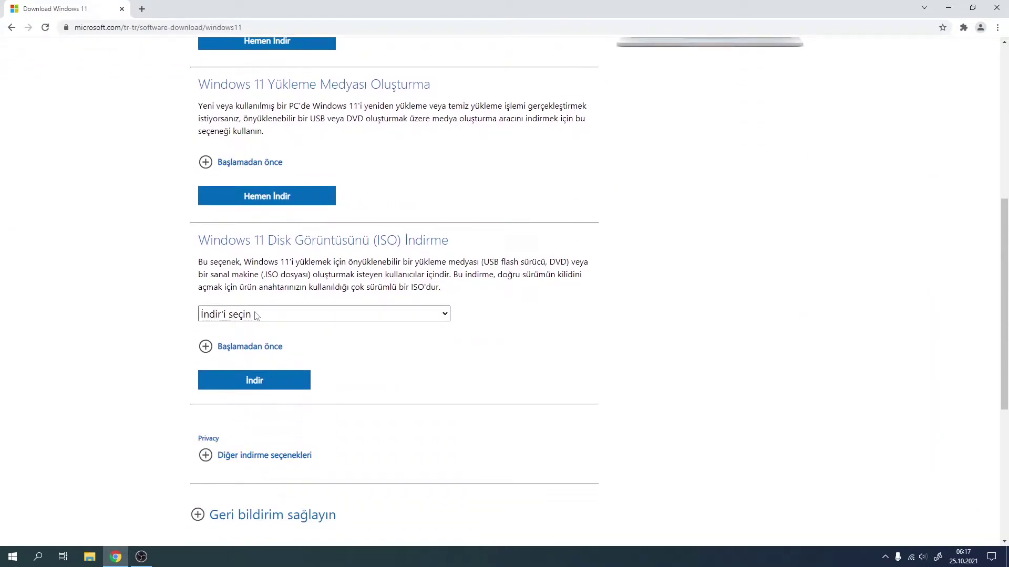
{"action": "left_click", "coordinate": [256, 314]}
{"action": "left_click", "coordinate": [248, 345]}
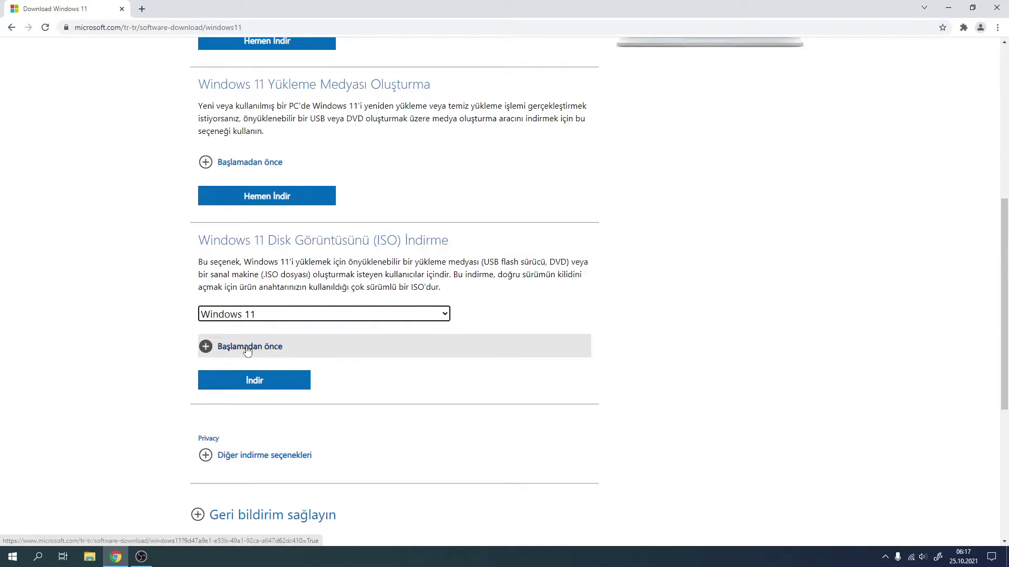
{"action": "left_click", "coordinate": [254, 380]}
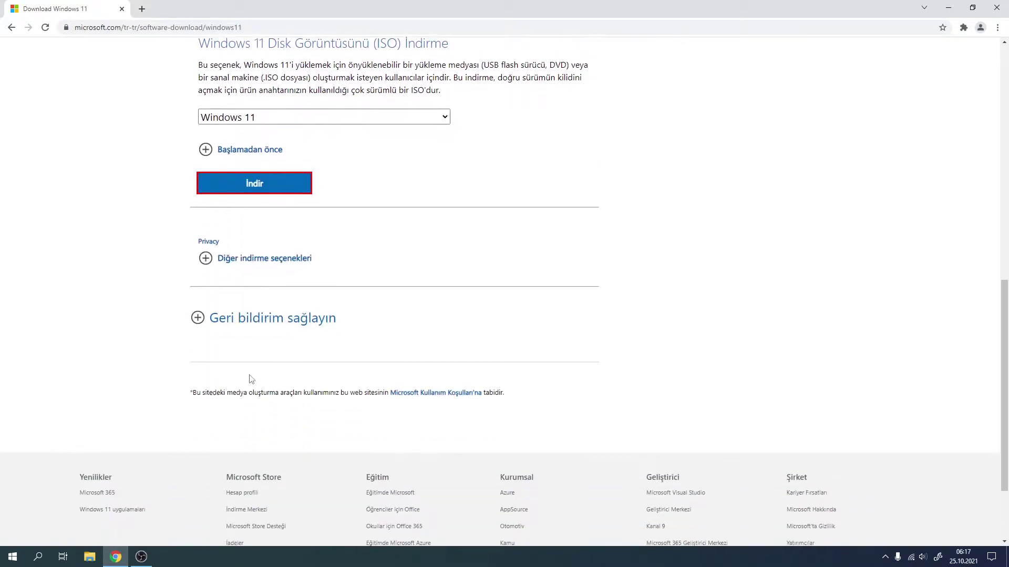
{"action": "left_click", "coordinate": [207, 187]}
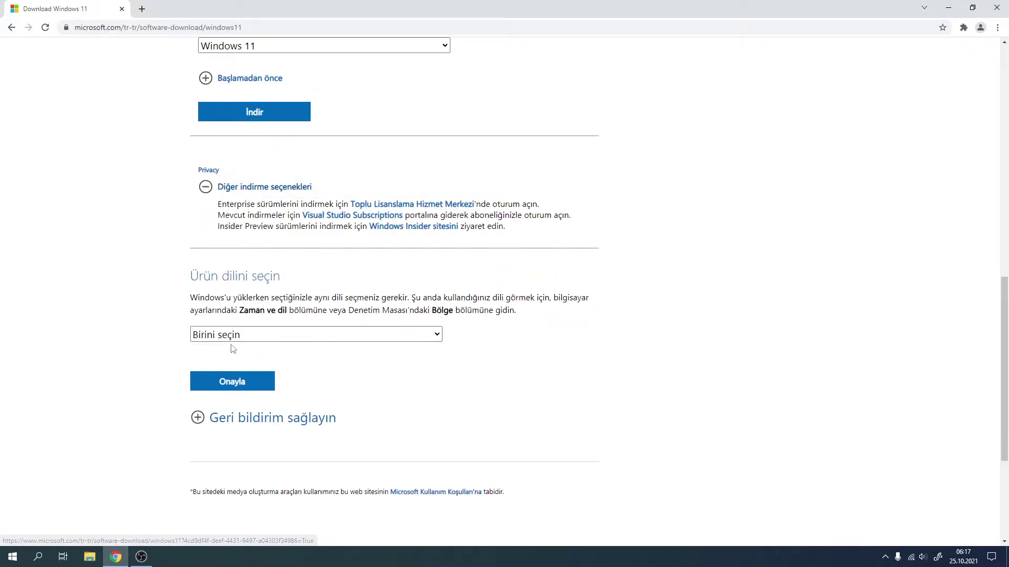
Set the product language to Türkçe and confirm it
{"action": "left_click", "coordinate": [242, 336]}
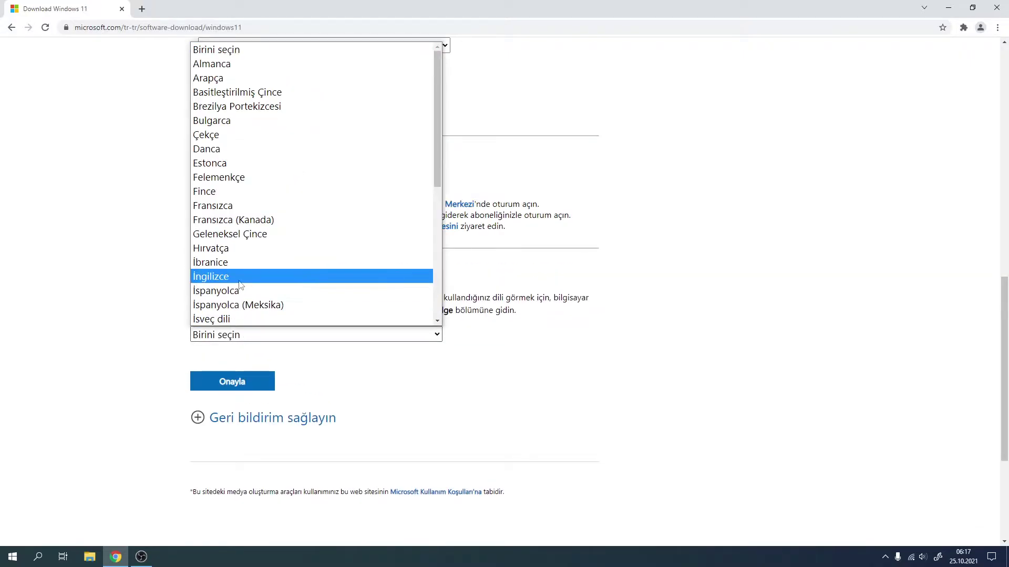
{"action": "key", "text": "t"}
{"action": "key", "text": "Down"}
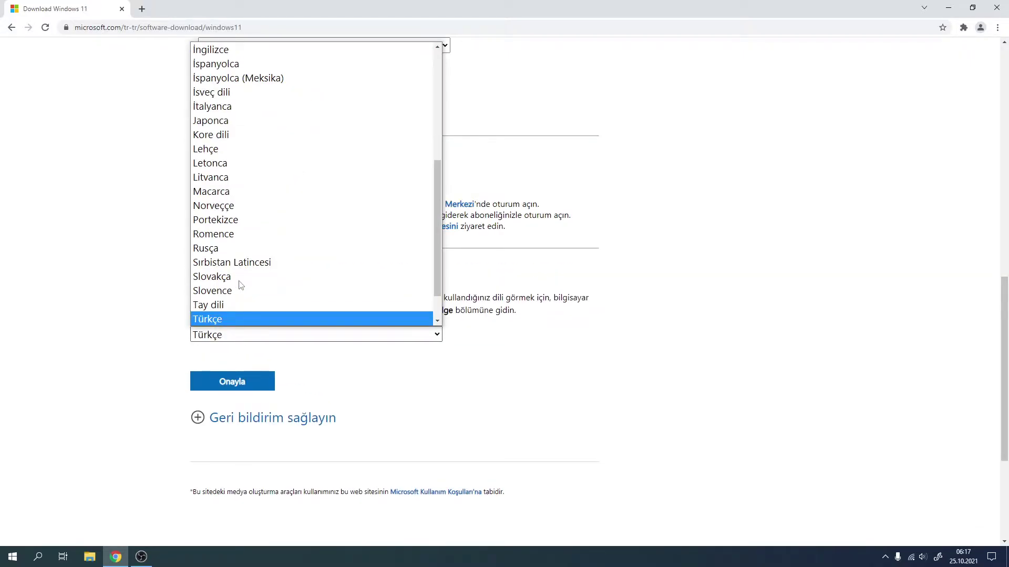
{"action": "left_click", "coordinate": [205, 319]}
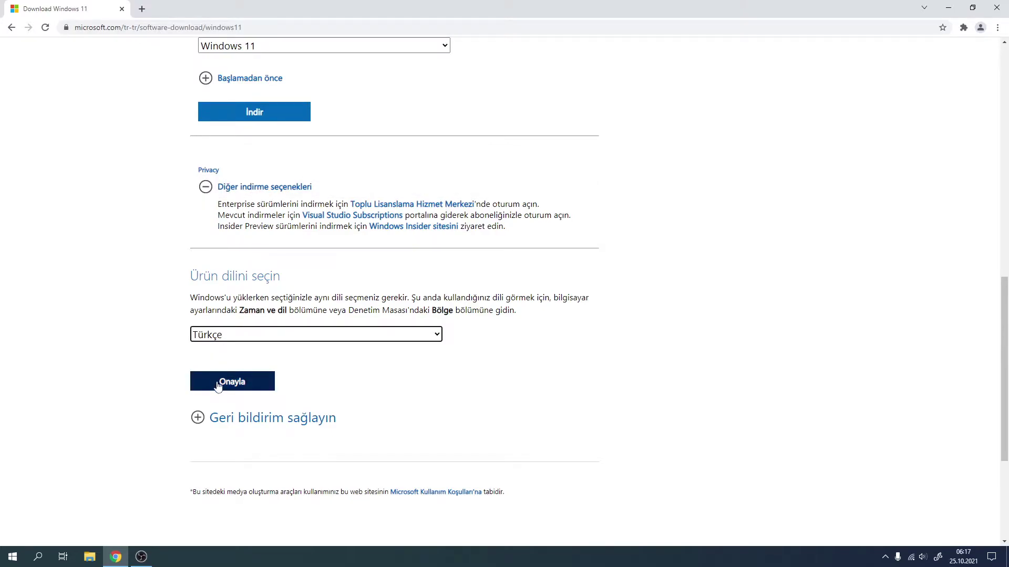
{"action": "left_click", "coordinate": [218, 386]}
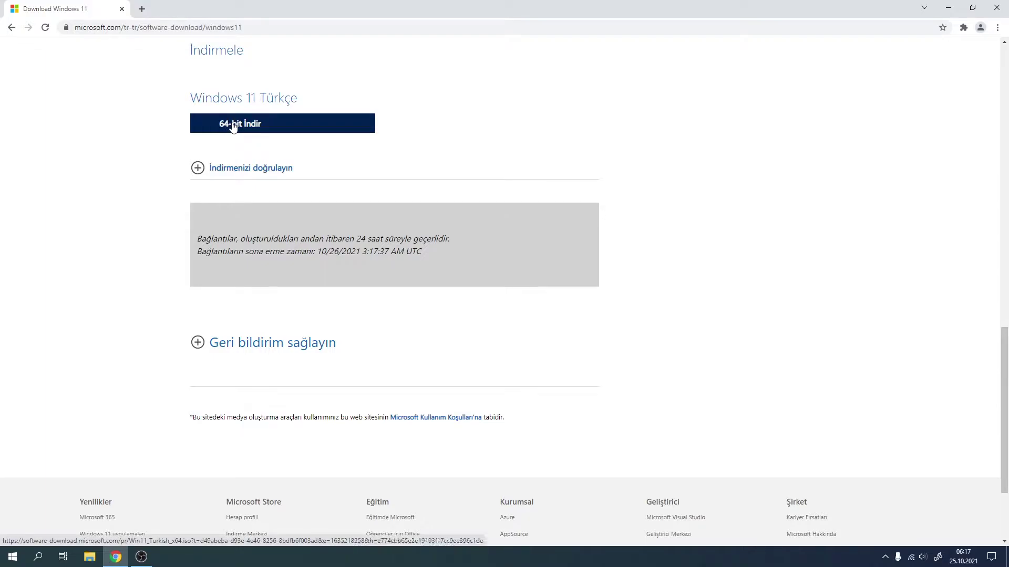
Download the 64-bit Windows 11 Türkçe image as Win11_Turkish_x64.iso and minimize the browser
{"action": "left_click", "coordinate": [233, 126]}
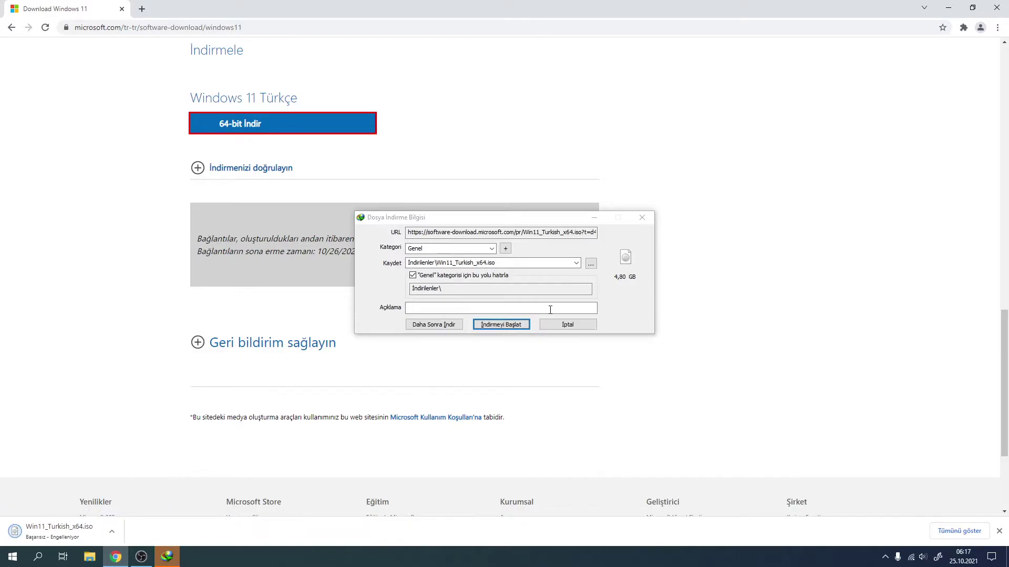
{"action": "left_click", "coordinate": [497, 324]}
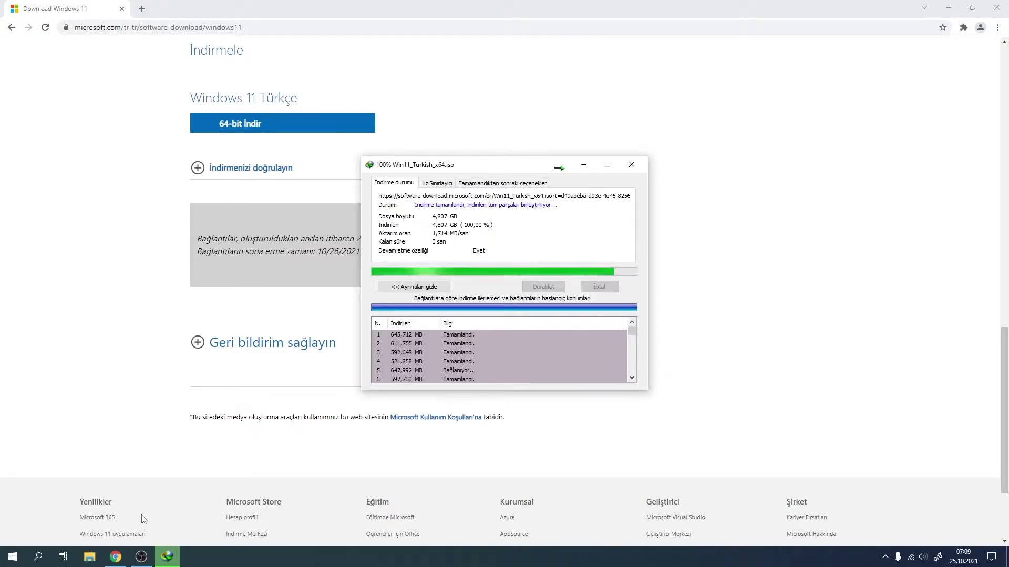
{"action": "left_click", "coordinate": [949, 9]}
Move the downloaded Win11_Turkish_x64.iso from the İndirilenler folder to the desktop
{"action": "left_click", "coordinate": [611, 331]}
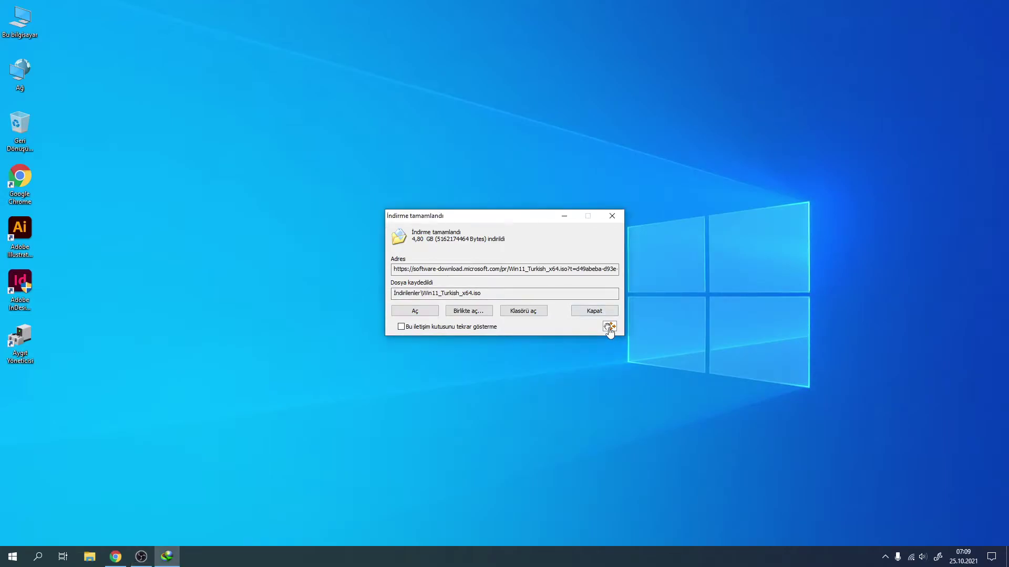
{"action": "left_click", "coordinate": [307, 251]}
{"action": "key", "text": "ctrl+v"}
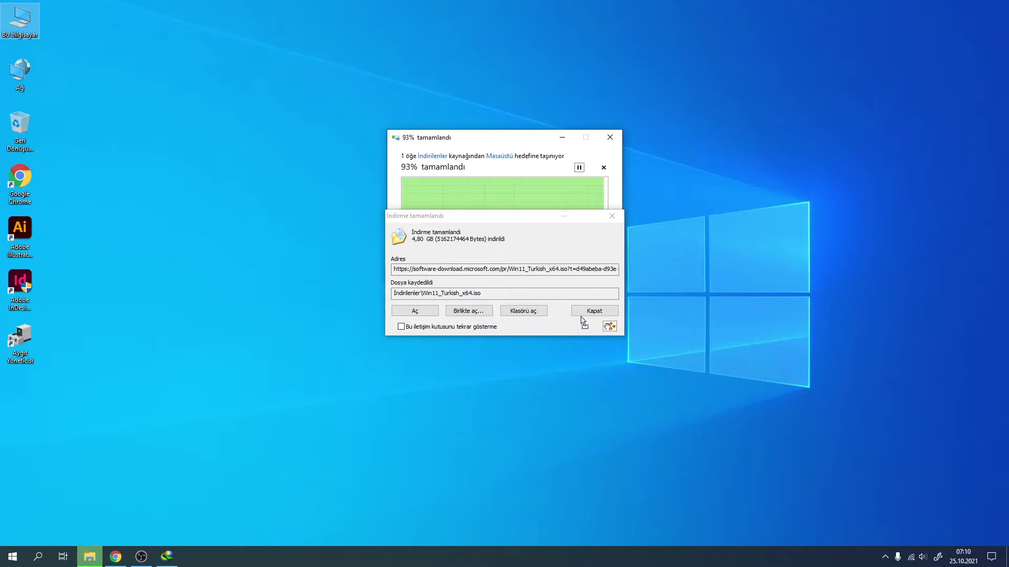
Mount Win11_Turkish_x64.iso from the desktop and sort the contents of its drive by name in ascending order
{"action": "left_click", "coordinate": [589, 313]}
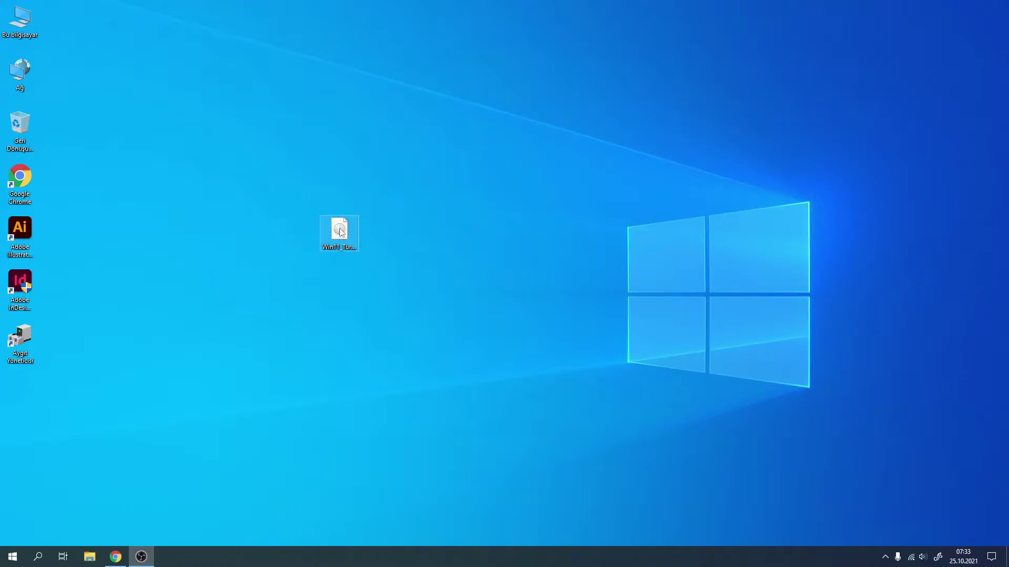
{"action": "left_click", "coordinate": [340, 232]}
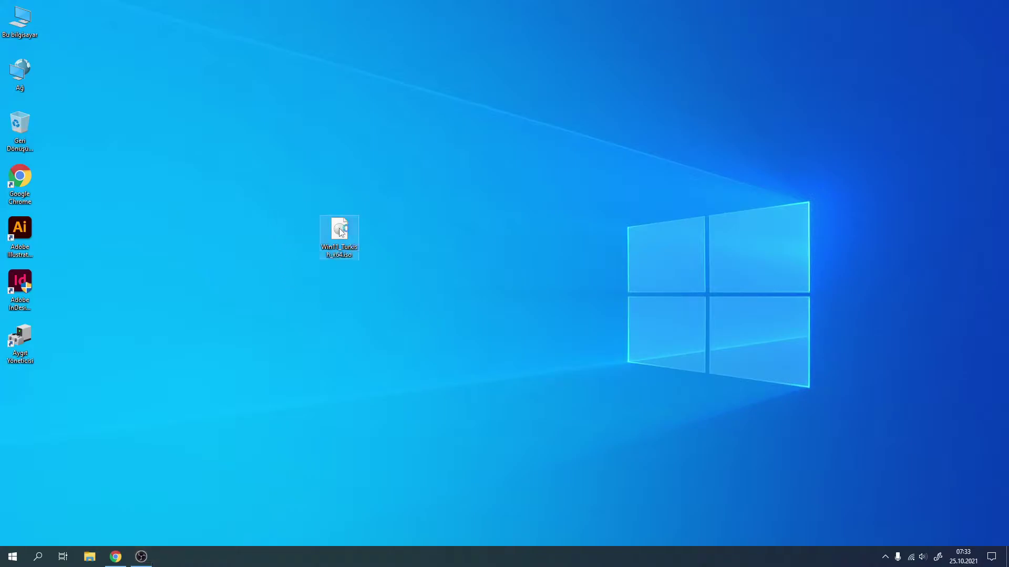
{"action": "double_click", "coordinate": [340, 232]}
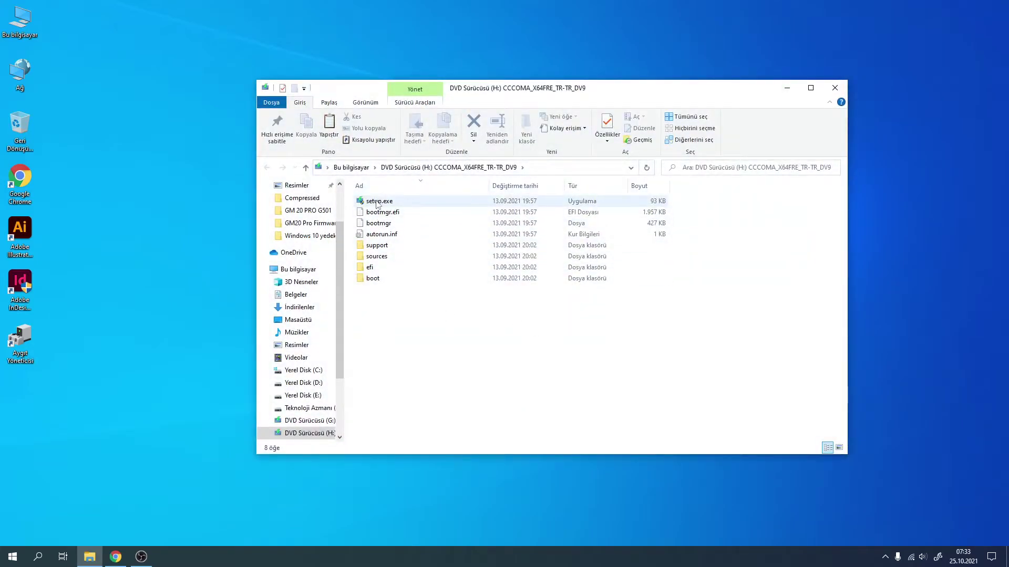
{"action": "right_click", "coordinate": [412, 307]}
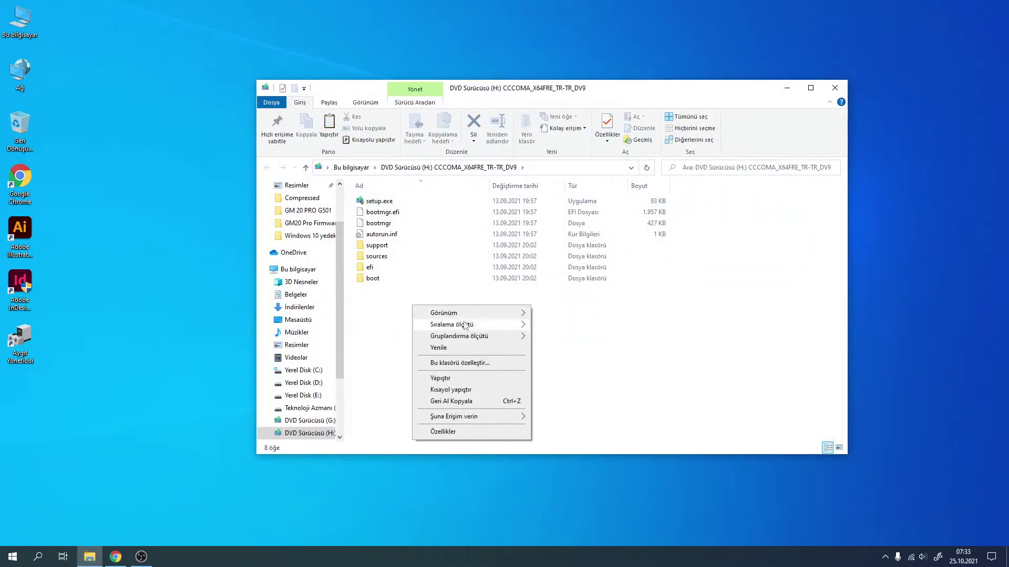
{"action": "left_click", "coordinate": [548, 326]}
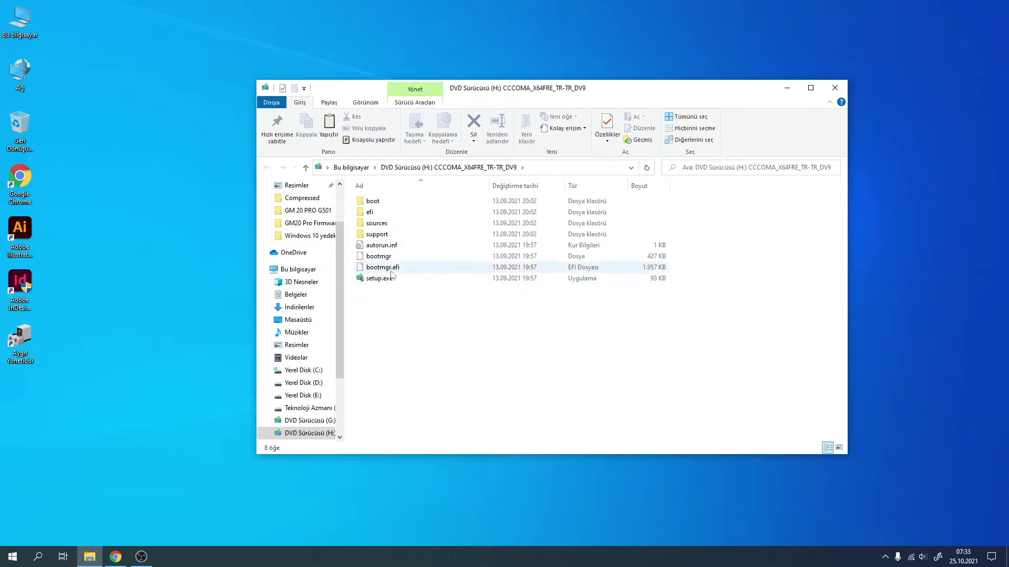
Launch setup.exe from the mounted image and continue Windows 11 Kurulumu with the recommended download of updates, drivers and optional features
{"action": "left_click", "coordinate": [371, 280]}
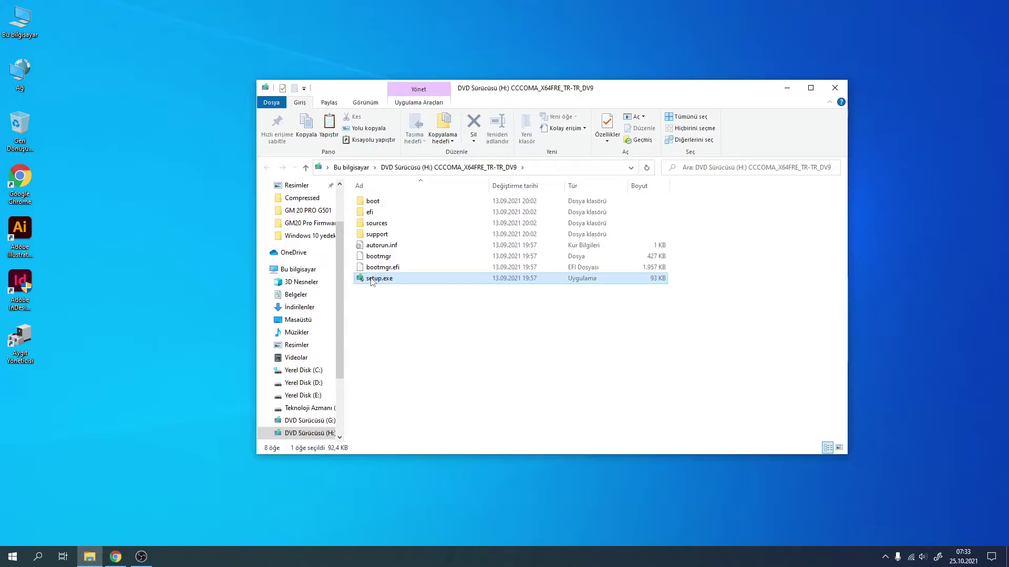
{"action": "double_click", "coordinate": [371, 280]}
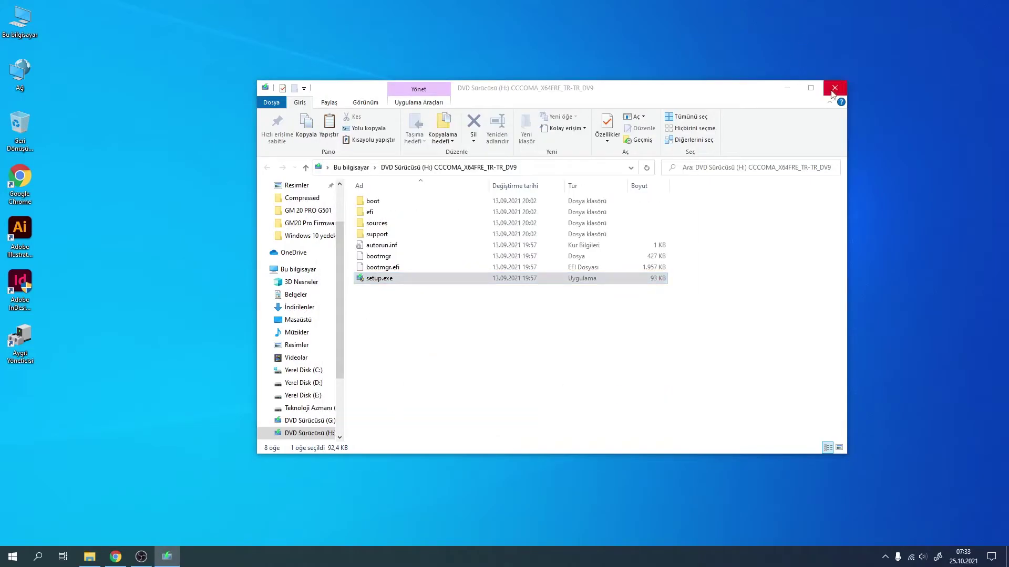
{"action": "left_click", "coordinate": [832, 92]}
{"action": "left_click", "coordinate": [415, 232]}
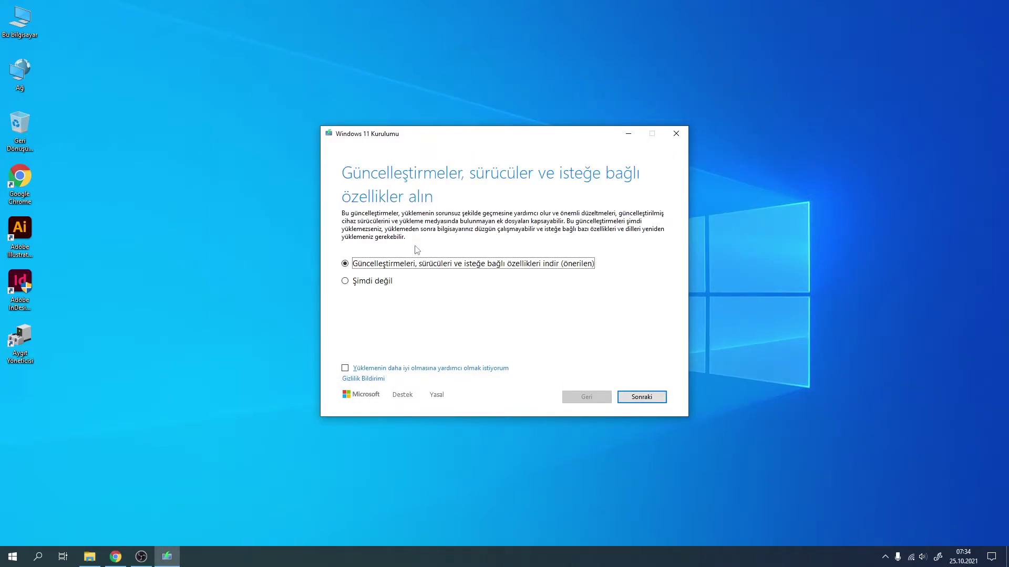
{"action": "left_click", "coordinate": [646, 398]}
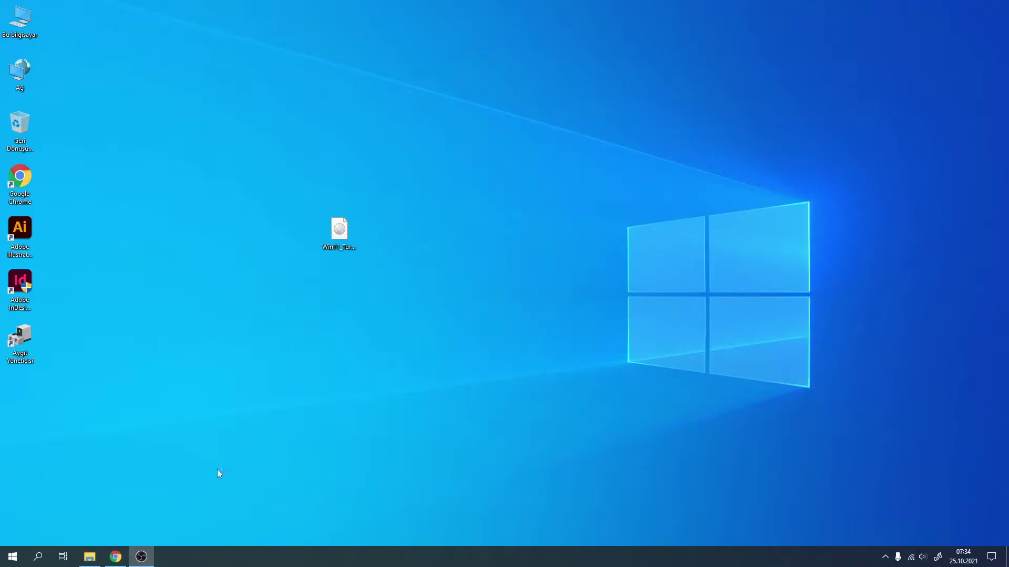
Close the open File Explorer windows and exit Windows 11 Kurulumu after its system requirements check
{"action": "right_click", "coordinate": [116, 556]}
{"action": "right_click", "coordinate": [89, 556]}
{"action": "left_click", "coordinate": [94, 538]}
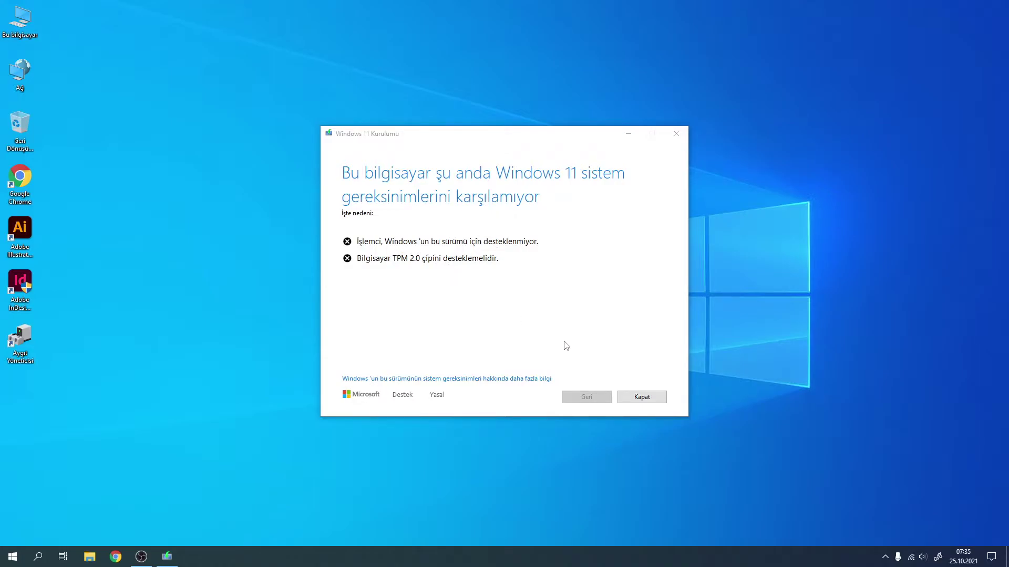
{"action": "left_click", "coordinate": [641, 392]}
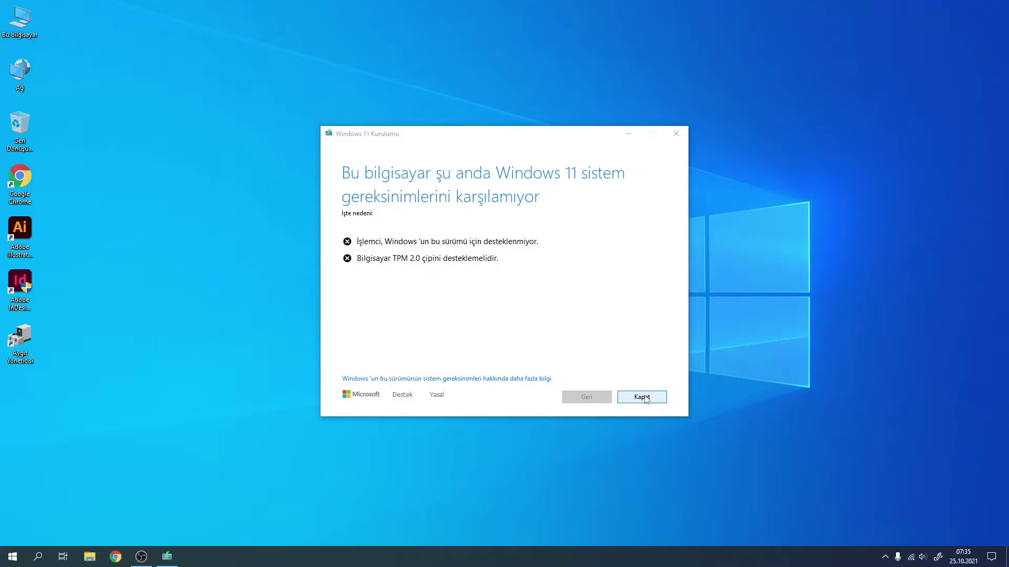
{"action": "left_click", "coordinate": [645, 398]}
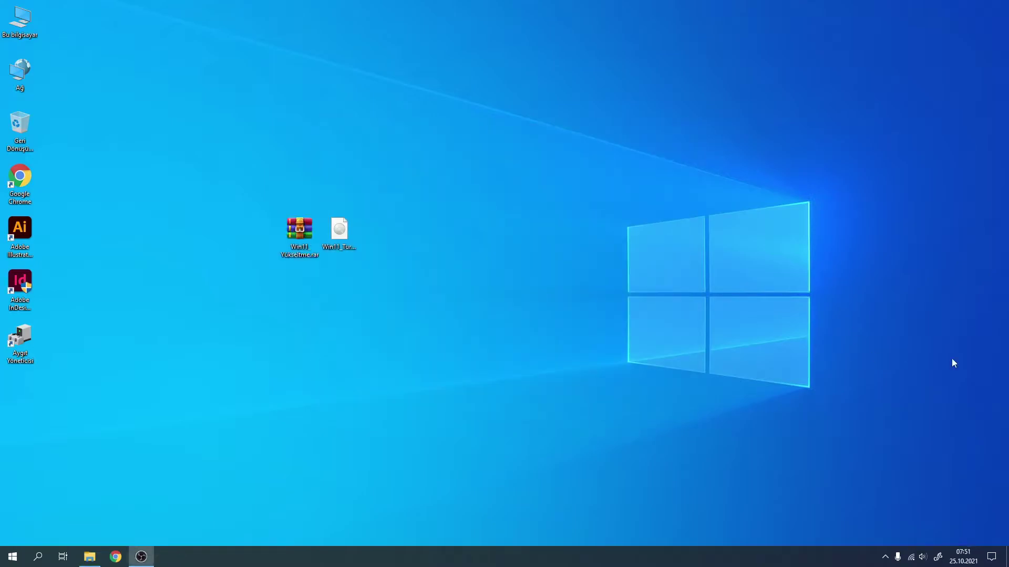
Extract OfflineInsiderEnroll.cmd and ShaggyTPMBypass.ps1 from Win11 Yükseltme.rar to the desktop and close the archive
{"action": "double_click", "coordinate": [295, 235]}
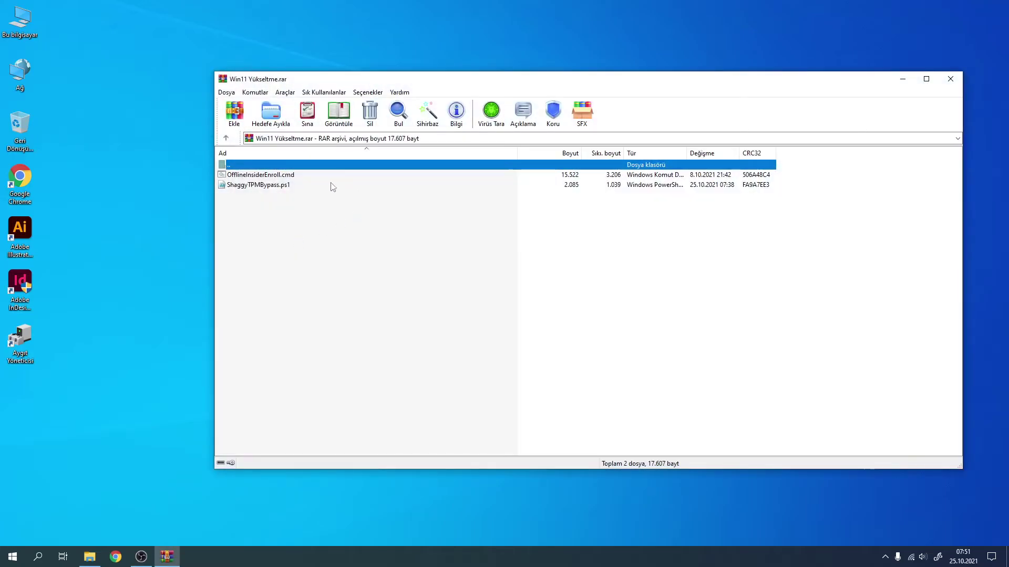
{"action": "left_click_drag", "start_coordinate": [329, 211], "coordinate": [265, 175]}
{"action": "left_click", "coordinate": [246, 185]}
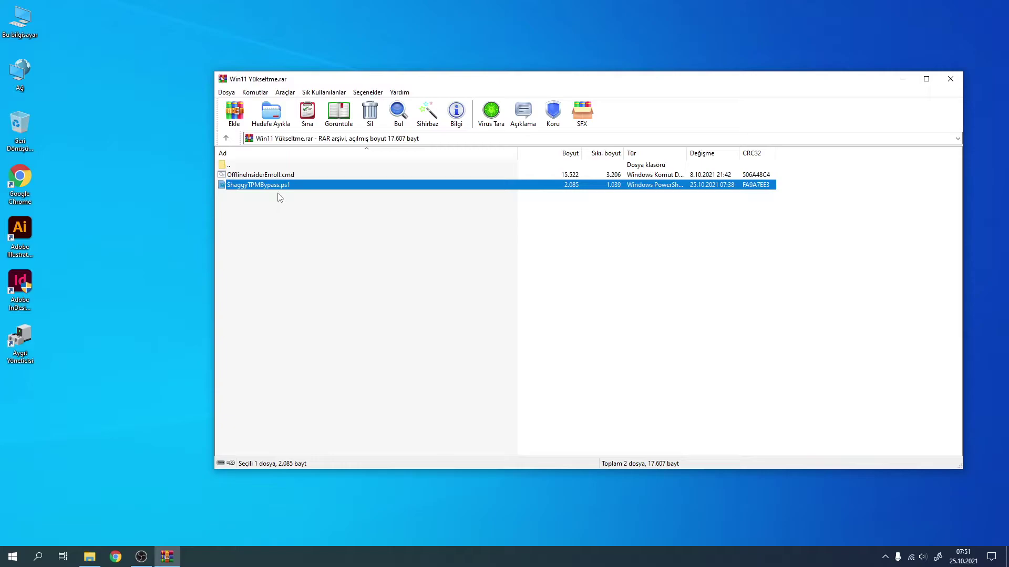
{"action": "left_click", "coordinate": [297, 204]}
{"action": "left_click_drag", "start_coordinate": [297, 204], "coordinate": [151, 238]}
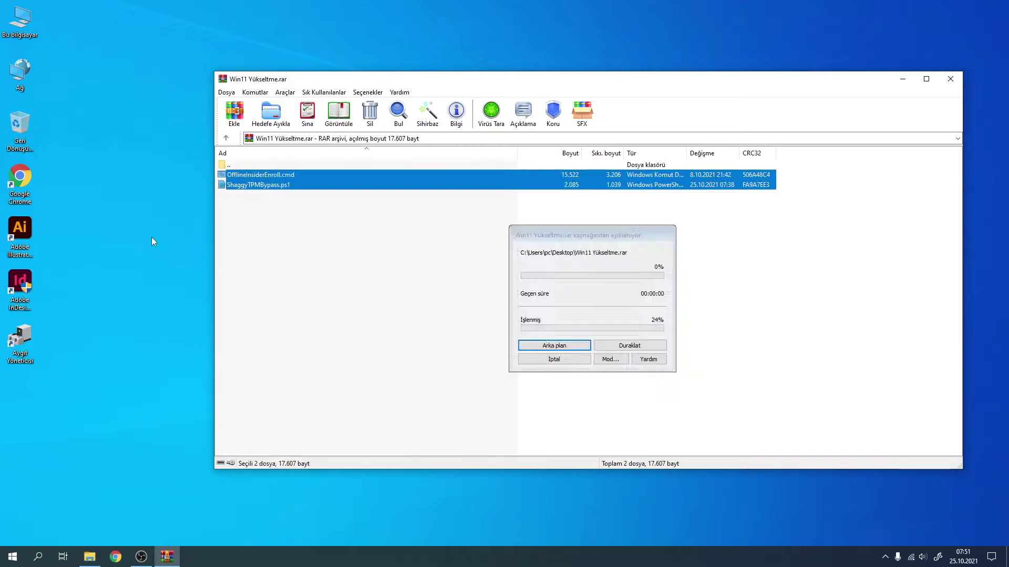
{"action": "left_click", "coordinate": [950, 79]}
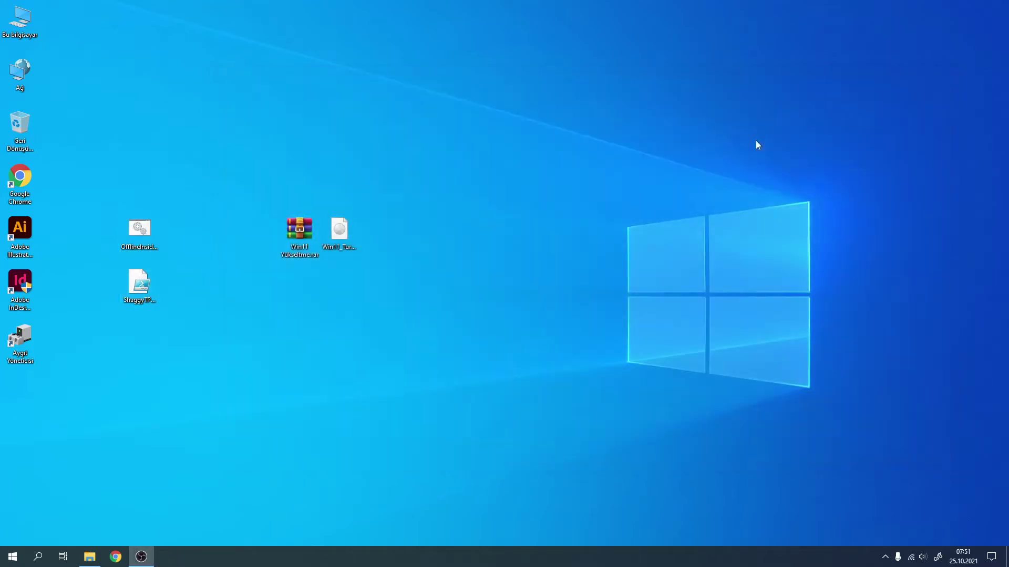
Move the two extracted script files on the desktop beside the Win11 Yükseltme.rar archive
{"action": "left_click_drag", "start_coordinate": [96, 224], "coordinate": [155, 287]}
{"action": "left_click_drag", "start_coordinate": [141, 230], "coordinate": [260, 230]}
{"action": "left_click", "coordinate": [158, 242]}
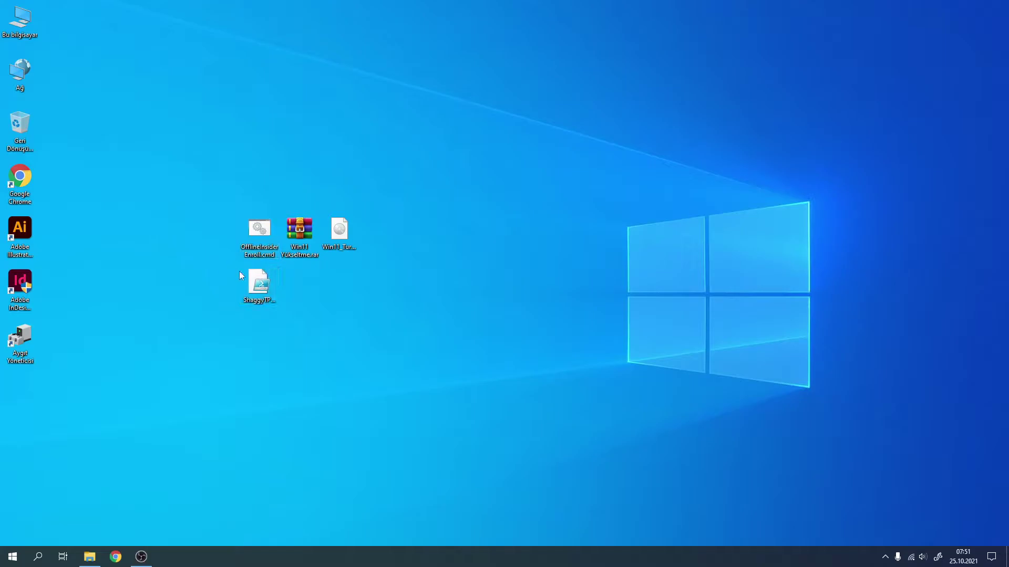
Run OfflineInsiderEnroll.cmd as administrator and enroll the PC in the Beta Channel with choice 2
{"action": "right_click", "coordinate": [258, 242]}
{"action": "left_click", "coordinate": [302, 279]}
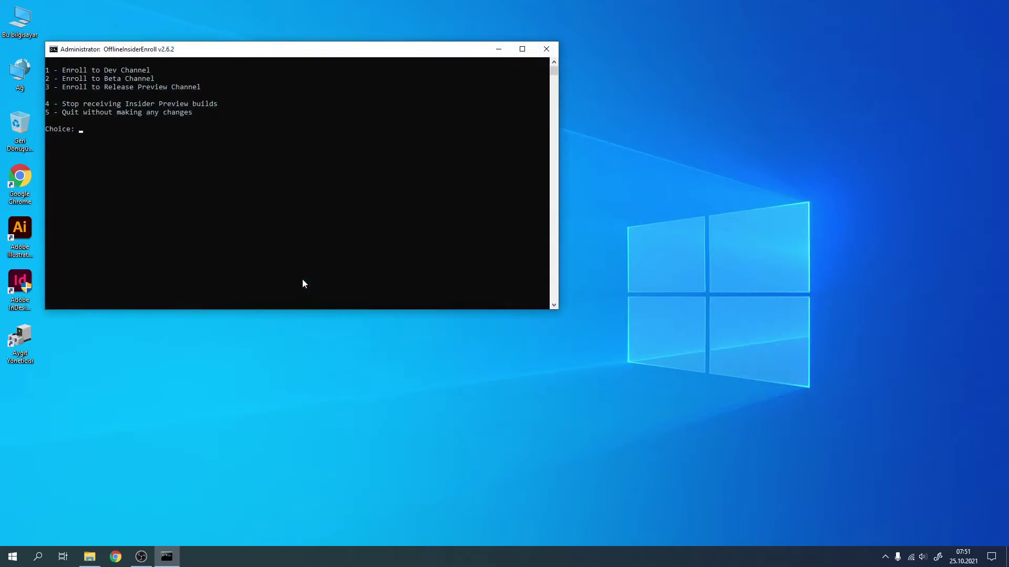
{"action": "type", "text": "2"}
{"action": "key", "text": "Return"}
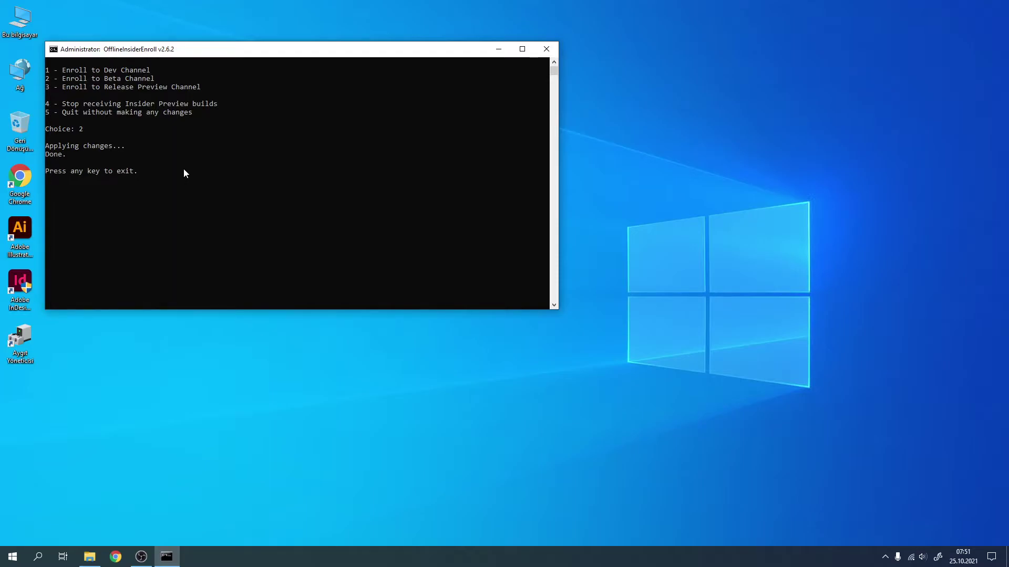
{"action": "key", "text": "Return"}
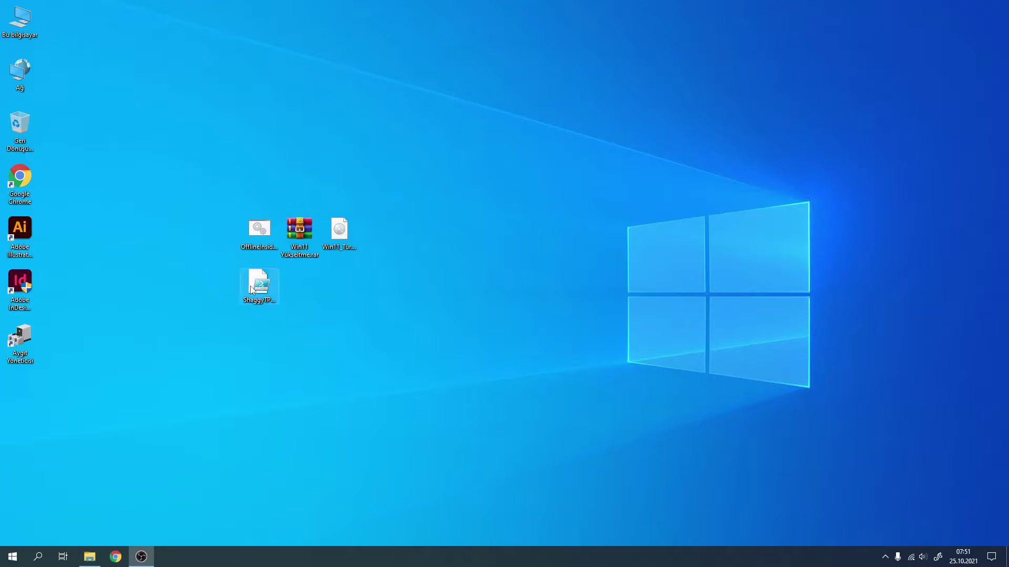
{"action": "right_click", "coordinate": [263, 287]}
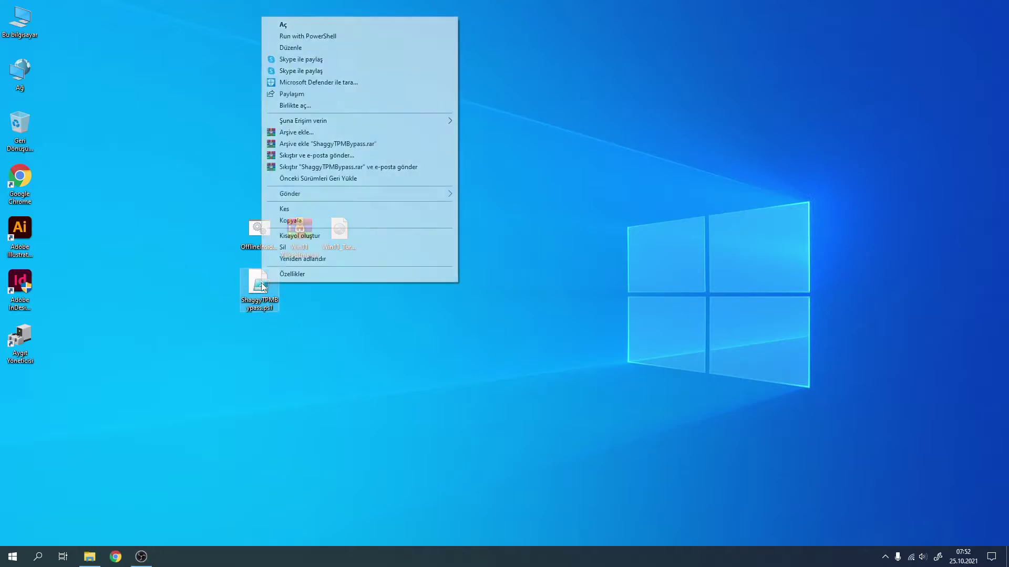
{"action": "left_click", "coordinate": [304, 25]}
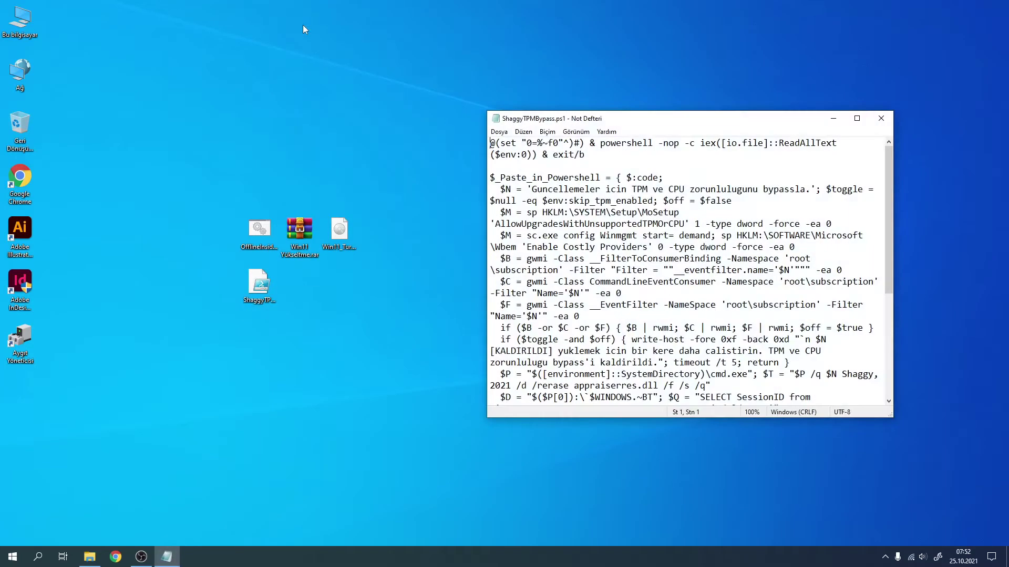
{"action": "left_click", "coordinate": [881, 119]}
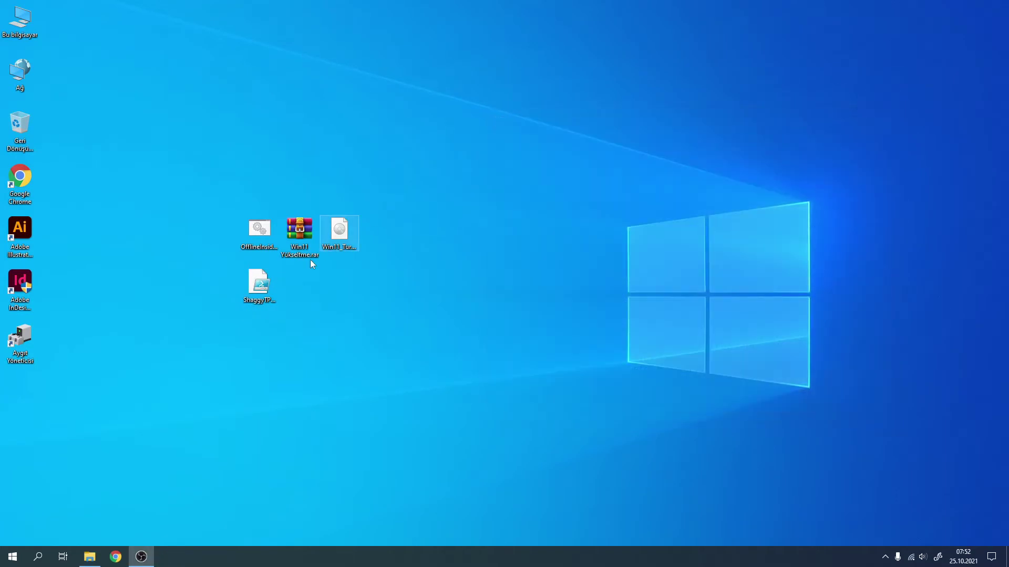
Run the ShaggyTPMBypass.ps1 script with PowerShell
{"action": "right_click", "coordinate": [251, 281]}
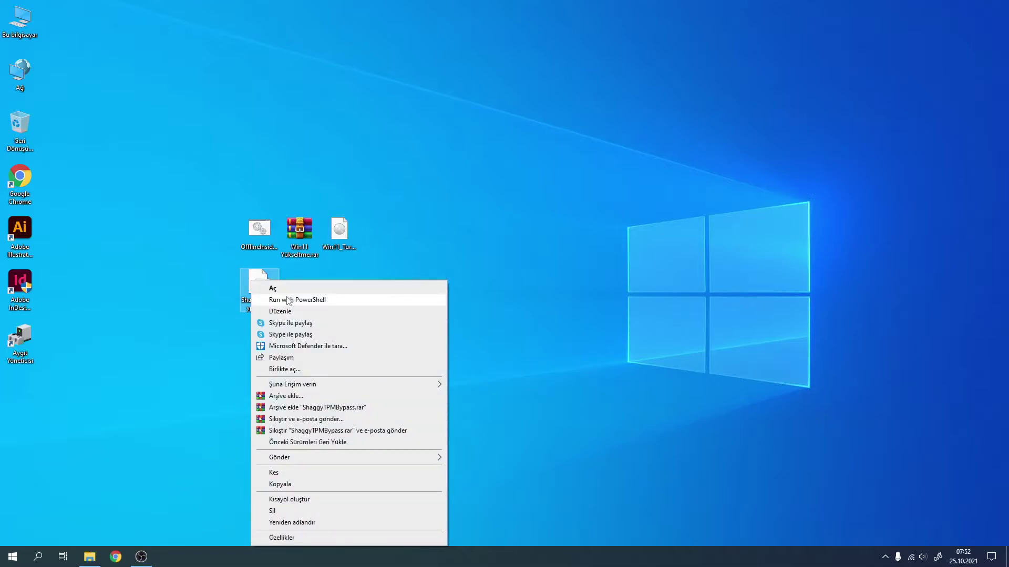
{"action": "left_click", "coordinate": [288, 300]}
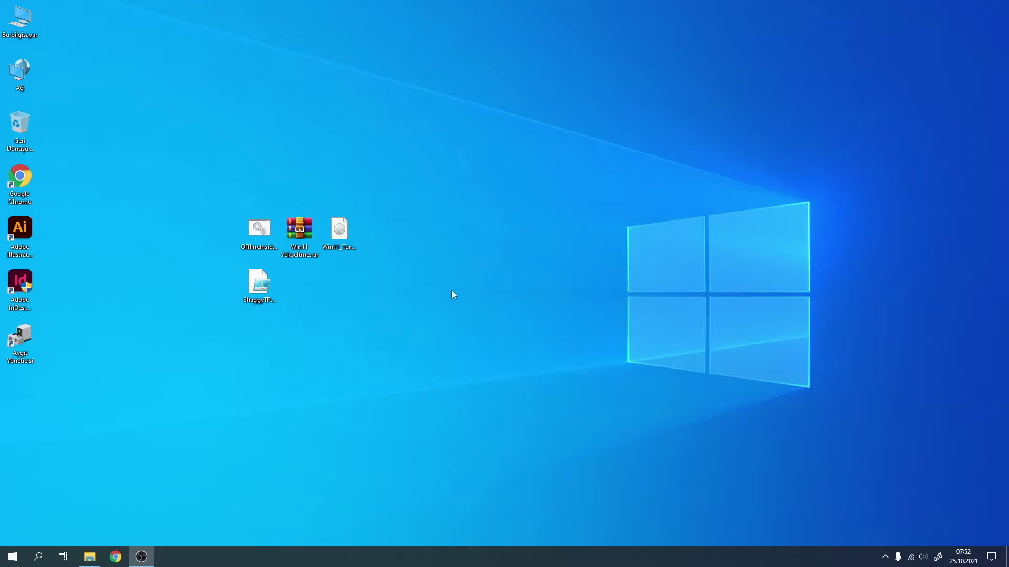
{"action": "left_click_drag", "start_coordinate": [176, 203], "coordinate": [276, 351]}
{"action": "left_click", "coordinate": [367, 298]}
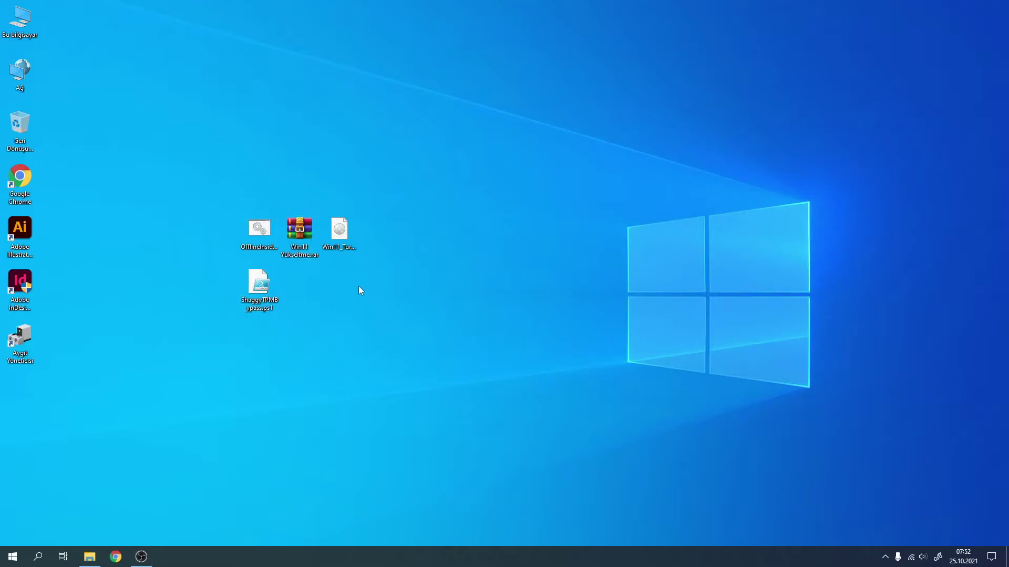
Retry the Windows 11 Kurulumu requirements check from Win11_Turkish_x64.iso and close the setup
{"action": "double_click", "coordinate": [339, 230]}
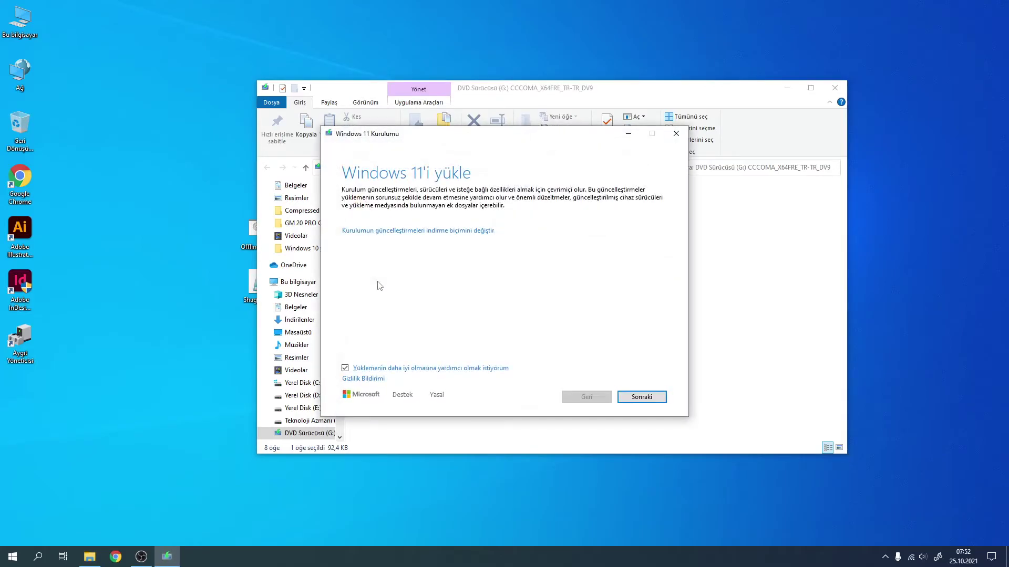
{"action": "left_click", "coordinate": [374, 369]}
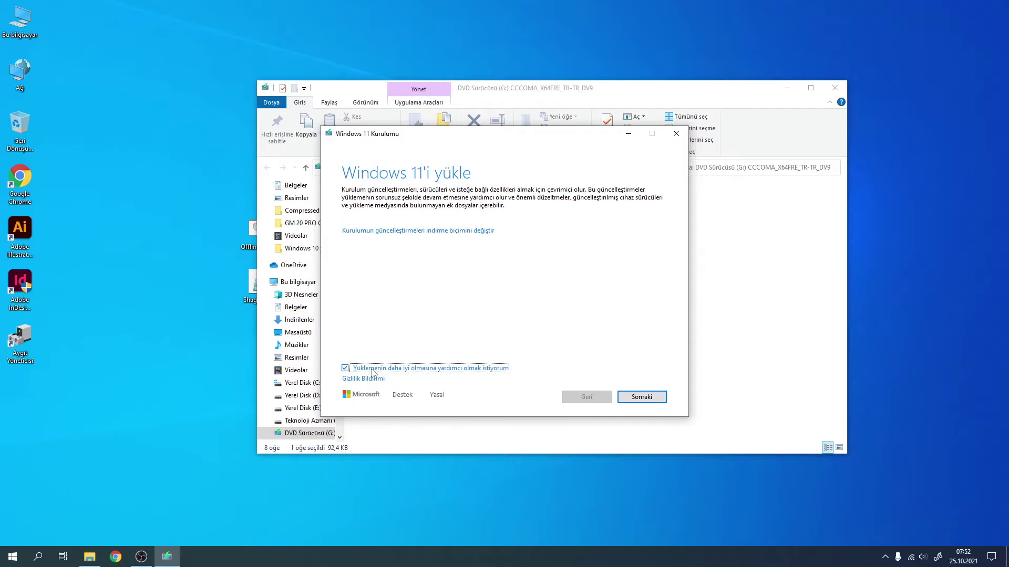
{"action": "left_click", "coordinate": [649, 399]}
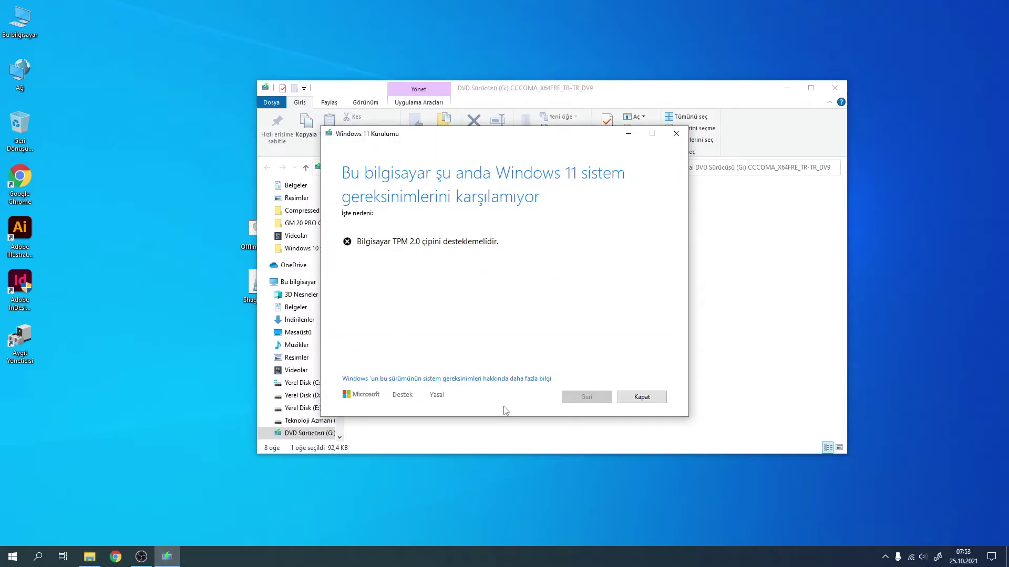
{"action": "left_click", "coordinate": [646, 405]}
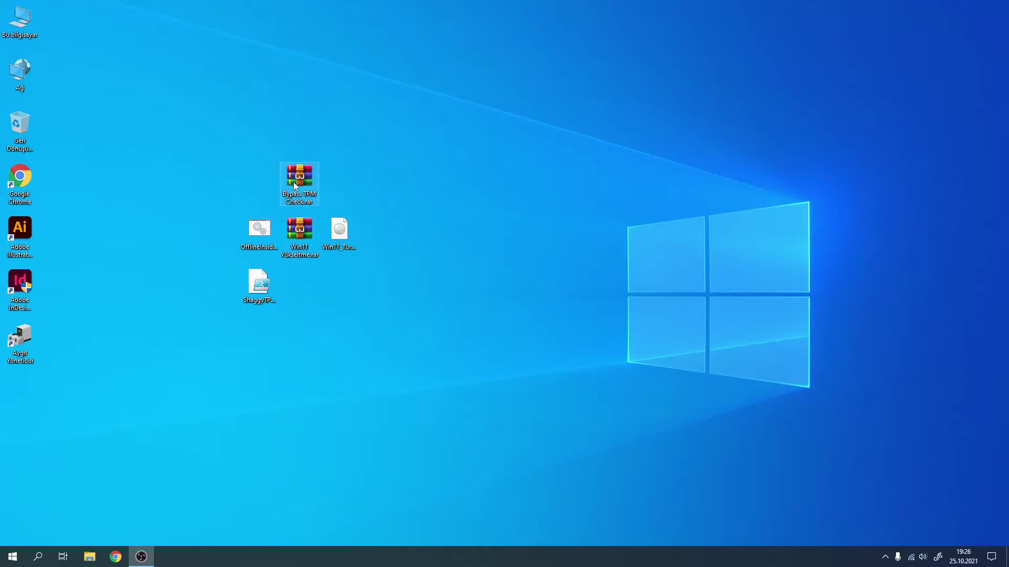
Extract Bypass TPM Check.bat from Bypass TPM Check.rar to the desktop and run it as administrator
{"action": "double_click", "coordinate": [308, 189]}
{"action": "left_click_drag", "start_coordinate": [359, 86], "coordinate": [438, 80]}
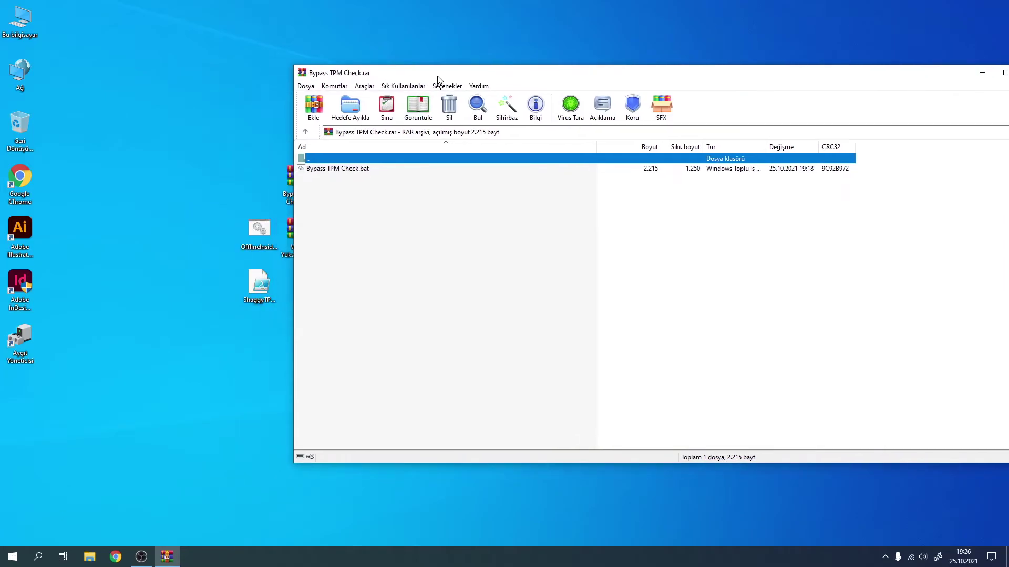
{"action": "left_click_drag", "start_coordinate": [336, 169], "coordinate": [261, 182]}
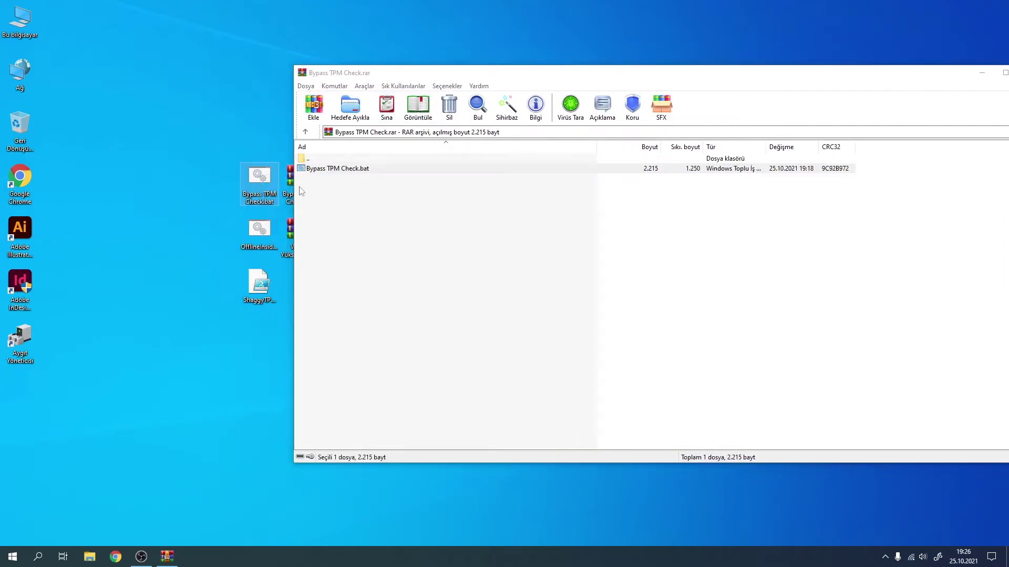
{"action": "left_click_drag", "start_coordinate": [880, 79], "coordinate": [773, 96]}
{"action": "left_click", "coordinate": [928, 86]}
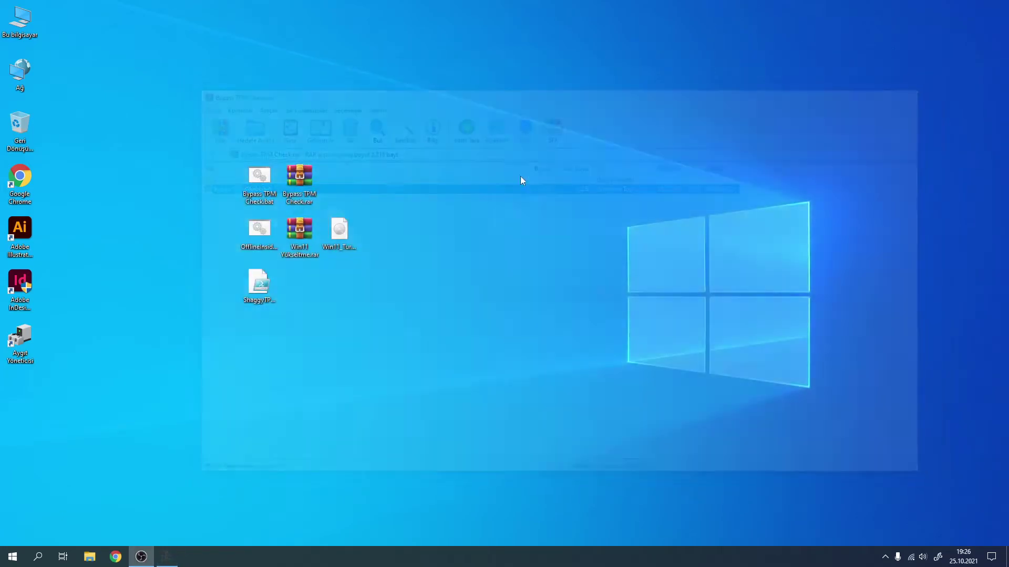
{"action": "right_click", "coordinate": [264, 192]}
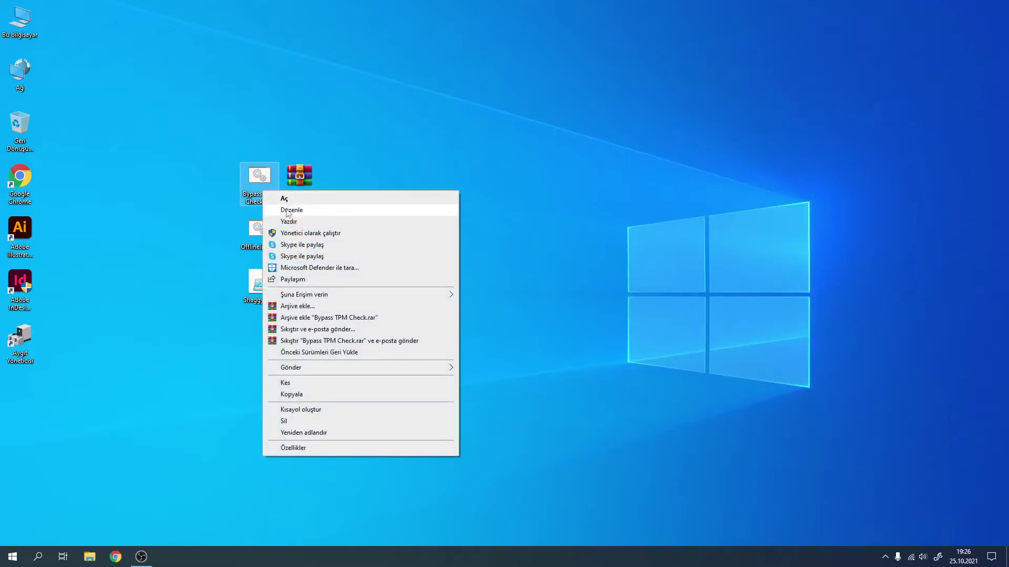
{"action": "left_click", "coordinate": [304, 234]}
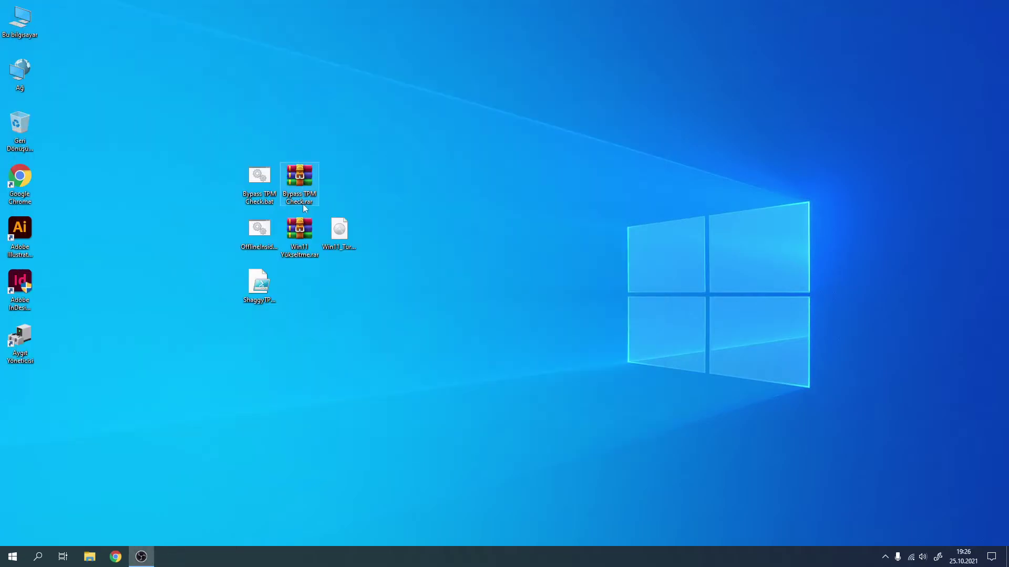
Mount the Turkish Windows 11 ISO, run its setup.exe, continue past the updates page and accept the licence terms
{"action": "double_click", "coordinate": [347, 237]}
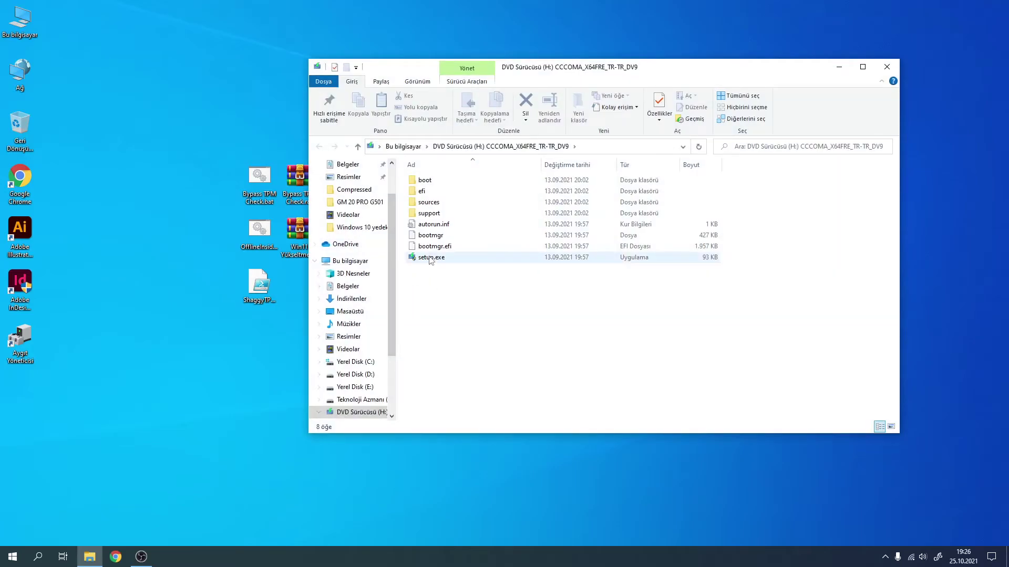
{"action": "left_click", "coordinate": [430, 258]}
{"action": "double_click", "coordinate": [431, 258]}
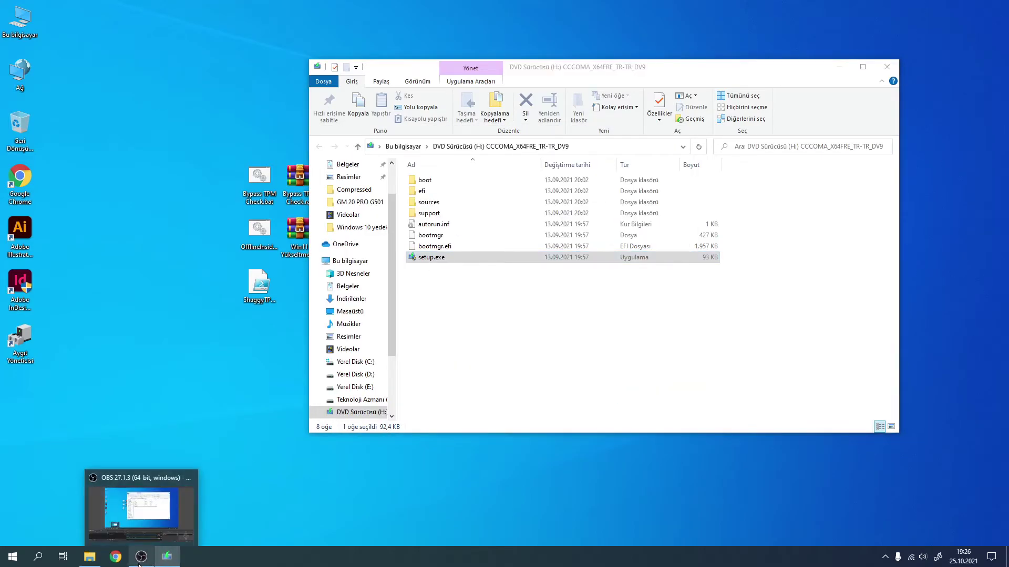
{"action": "left_click", "coordinate": [165, 560]}
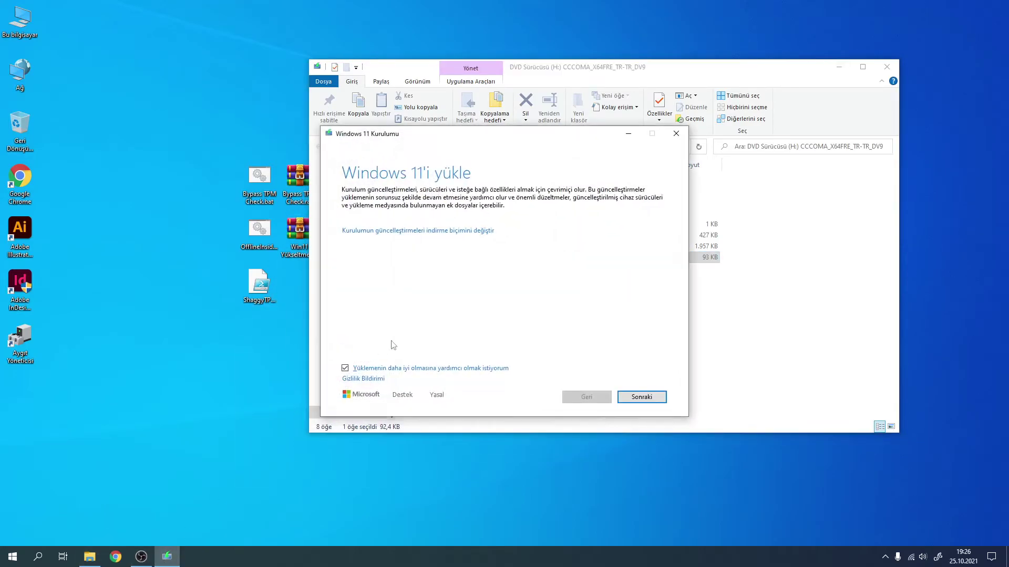
{"action": "left_click", "coordinate": [638, 397]}
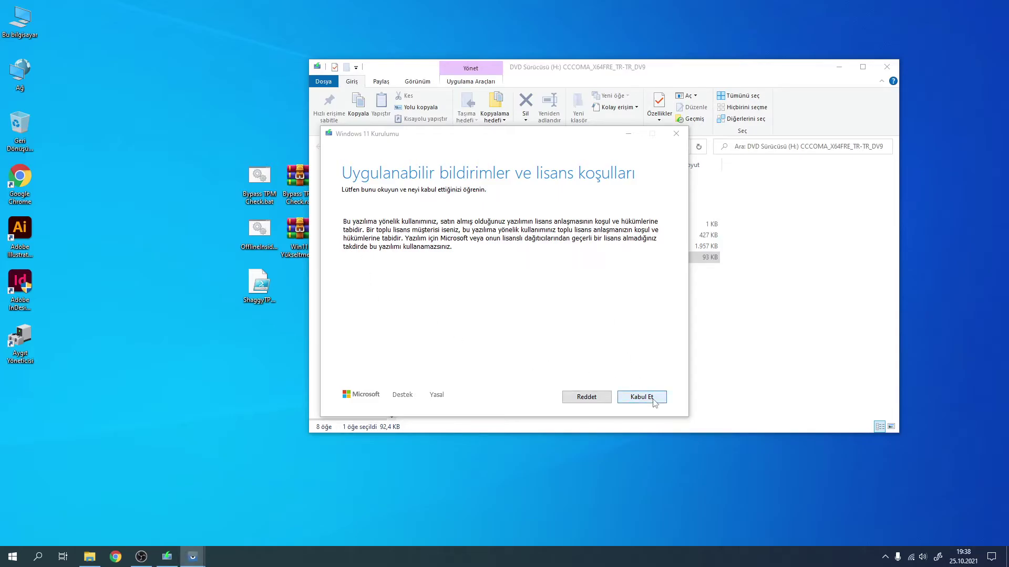
{"action": "left_click", "coordinate": [641, 397]}
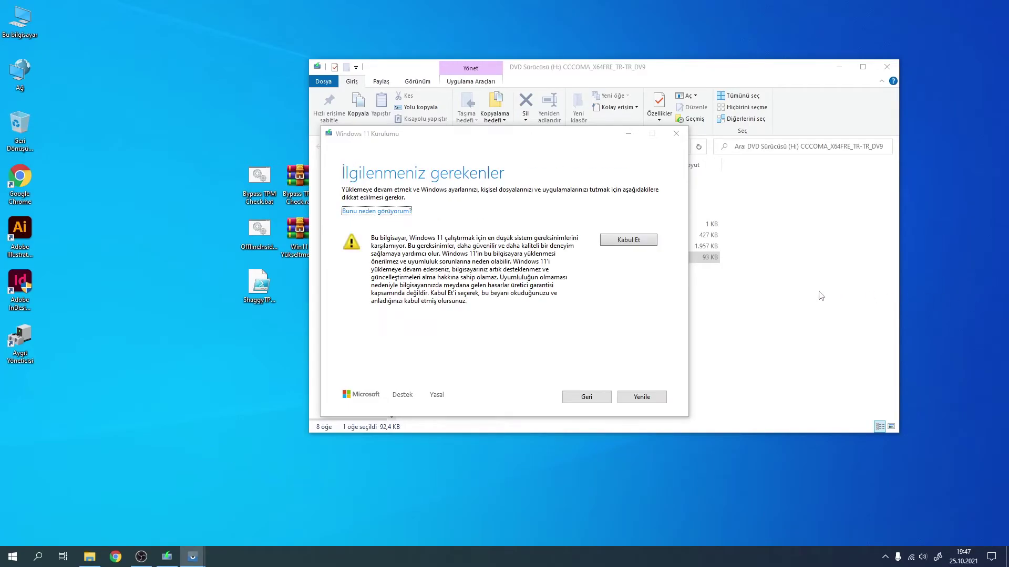
Accept the unsupported-PC statement and start installing Windows 11 Pro while keeping personal files and apps
{"action": "left_click_drag", "start_coordinate": [410, 238], "coordinate": [507, 293]}
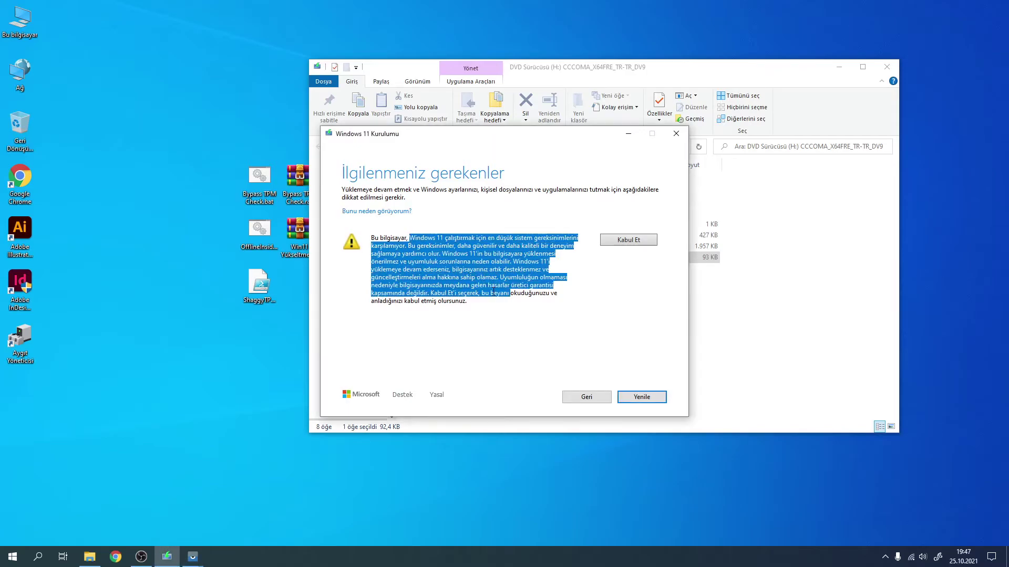
{"action": "left_click", "coordinate": [488, 263]}
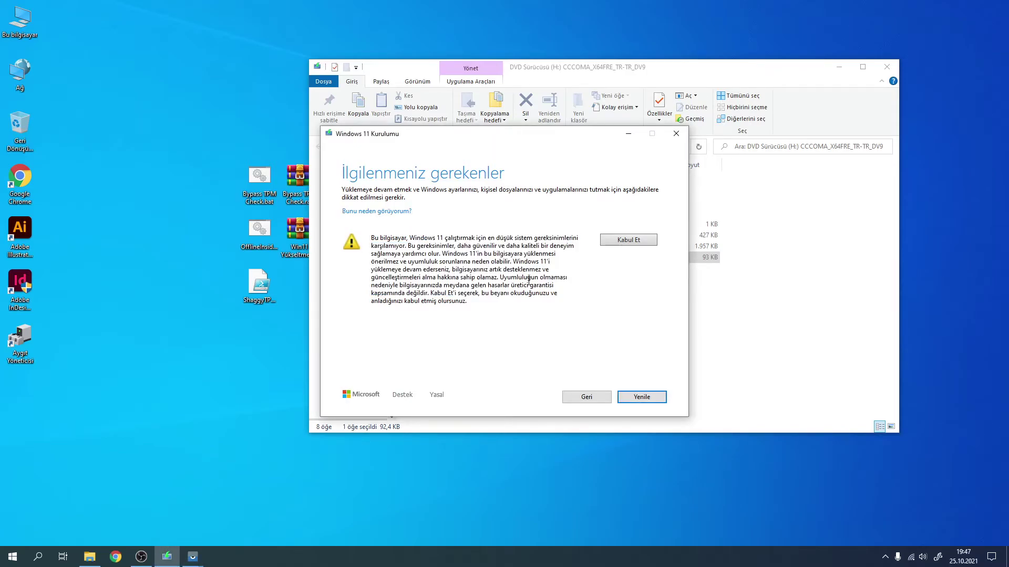
{"action": "left_click", "coordinate": [620, 241]}
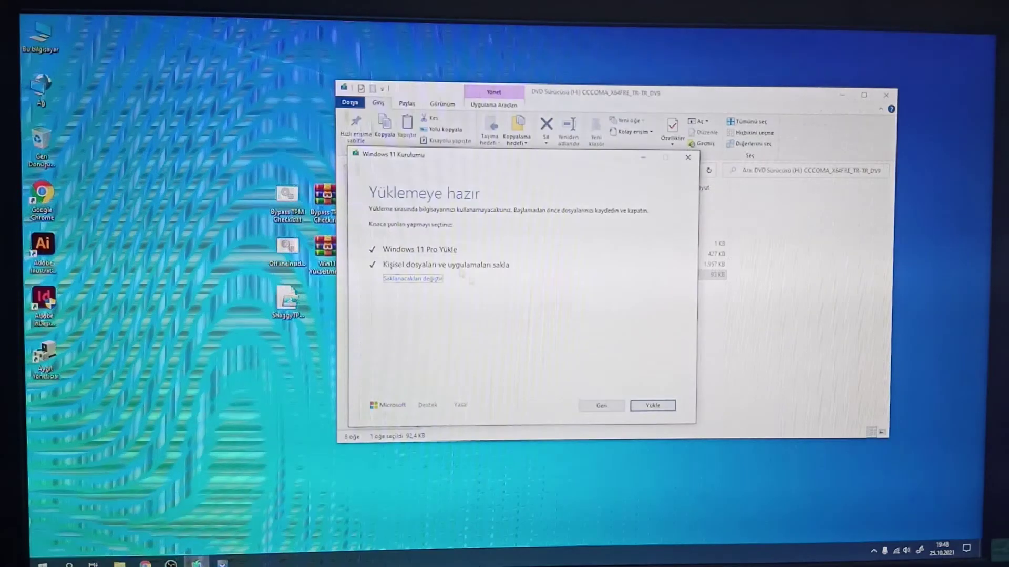
{"action": "left_click", "coordinate": [641, 397]}
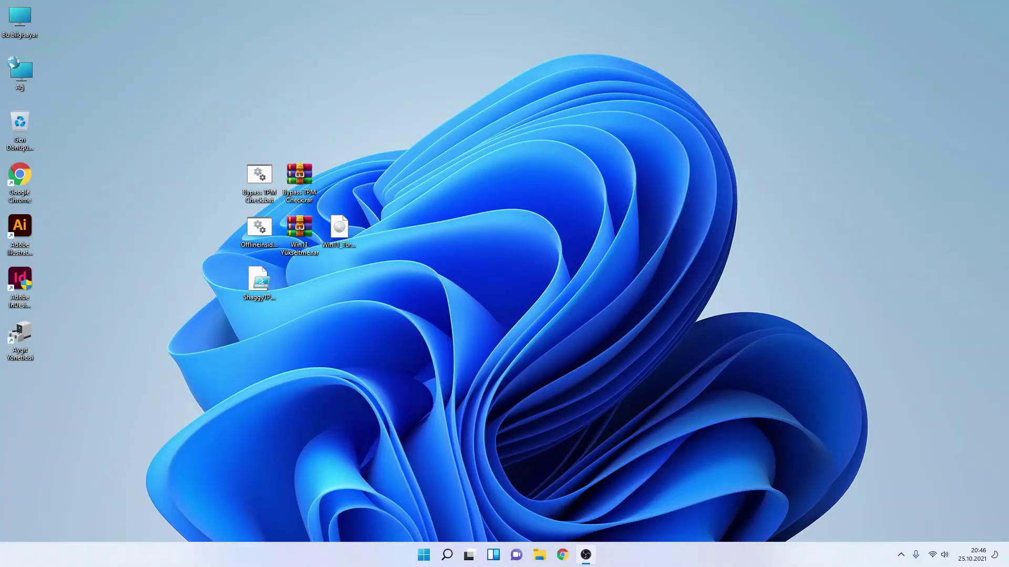
{"action": "left_click_drag", "start_coordinate": [205, 171], "coordinate": [110, 97]}
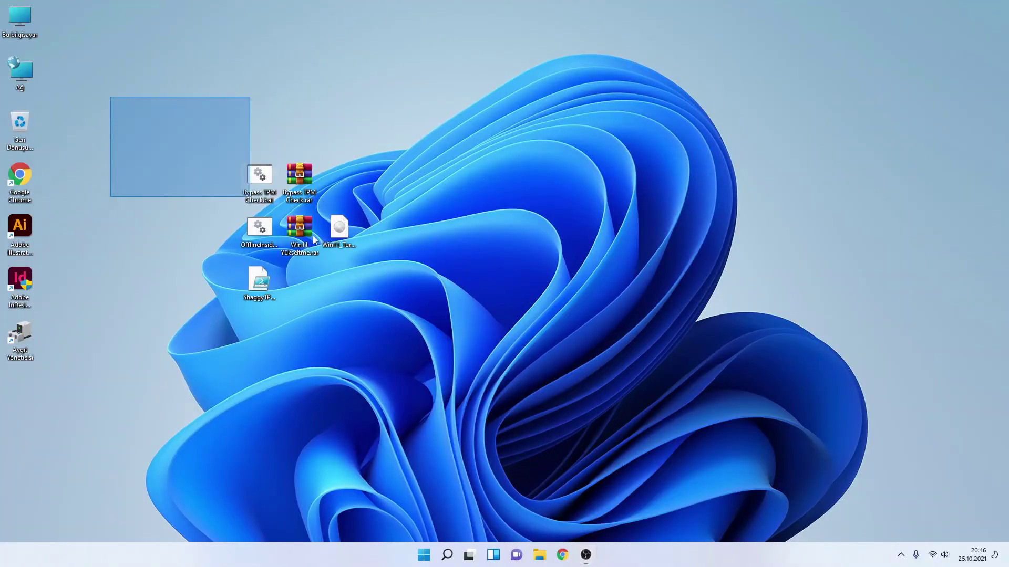
{"action": "left_click_drag", "start_coordinate": [270, 210], "coordinate": [406, 274]}
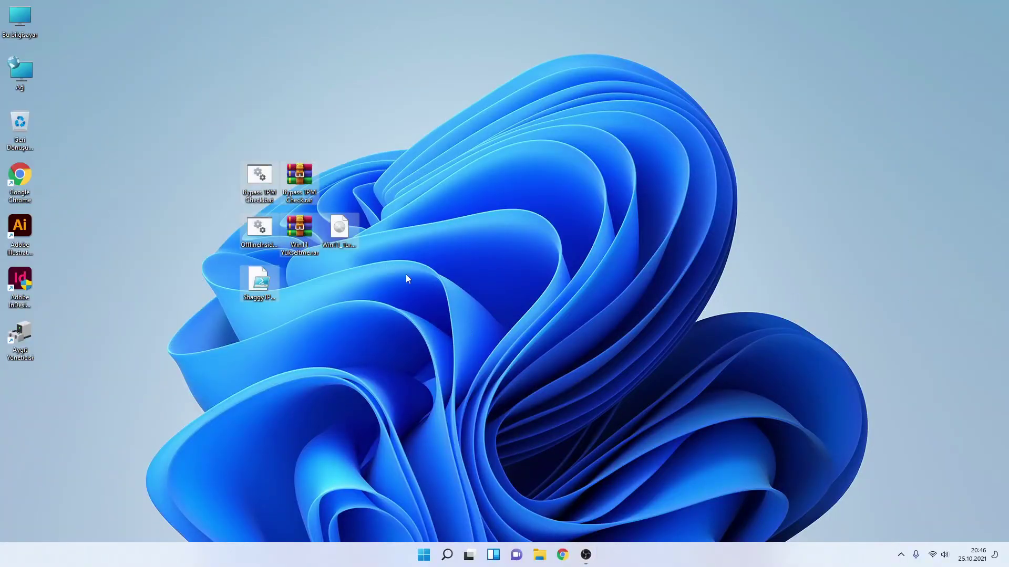
Open Windows.old on Yerel Disk (C:), examine the pc folder under Kullanıcılar, and return to the drive's root
{"action": "double_click", "coordinate": [30, 20]}
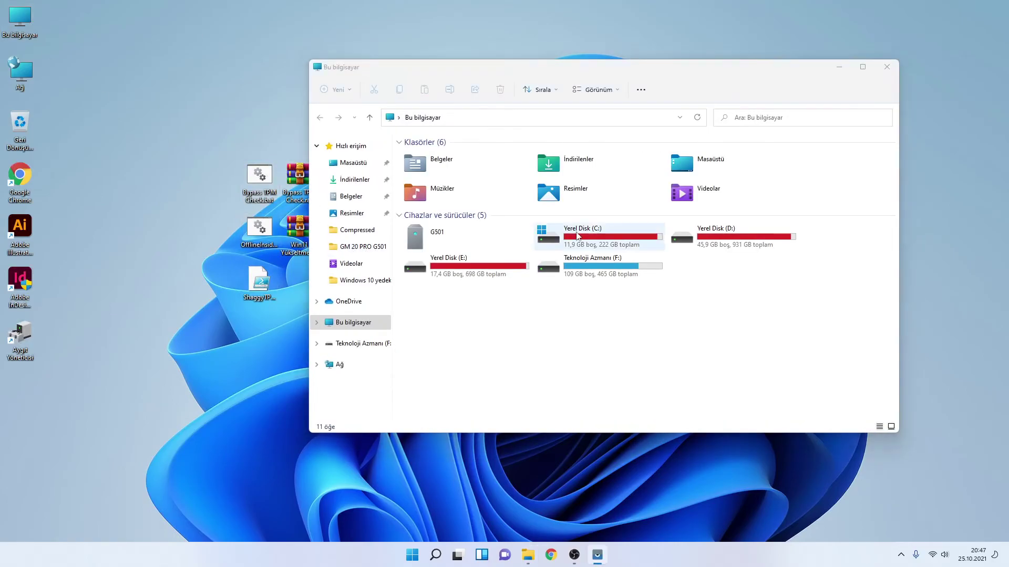
{"action": "double_click", "coordinate": [577, 236]}
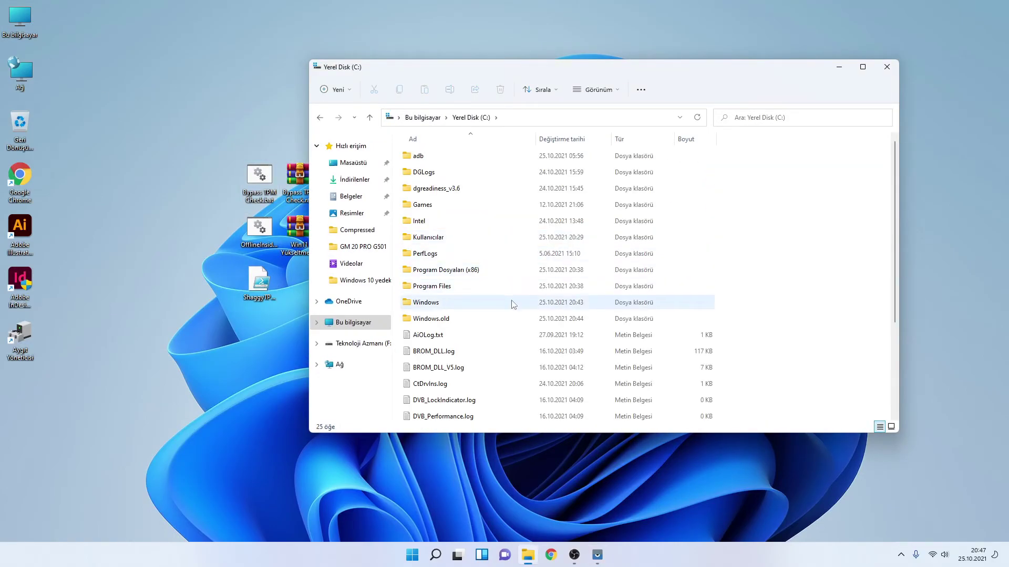
{"action": "scroll", "coordinate": [514, 302], "scroll_direction": "down", "scroll_amount": 3}
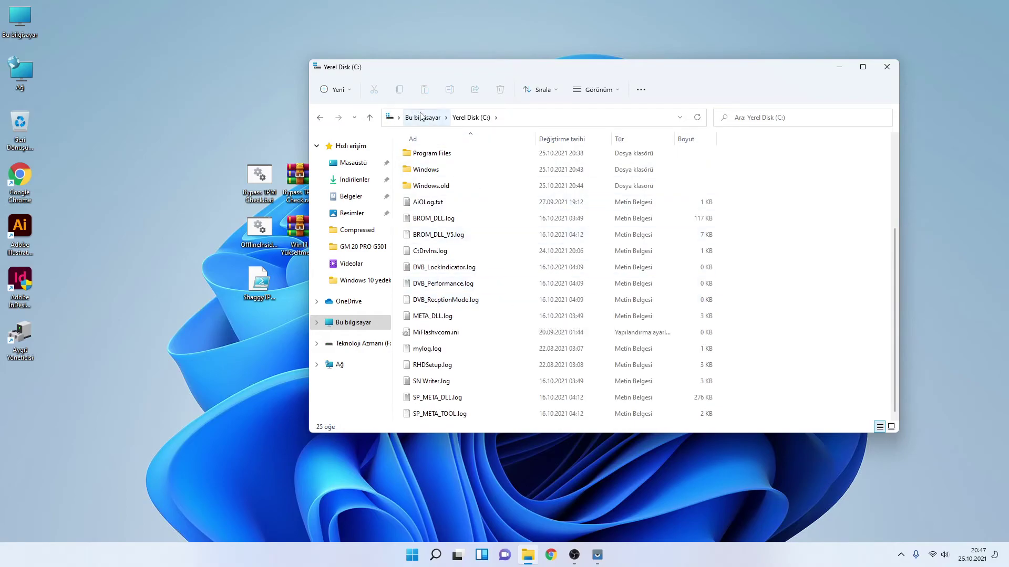
{"action": "double_click", "coordinate": [423, 191]}
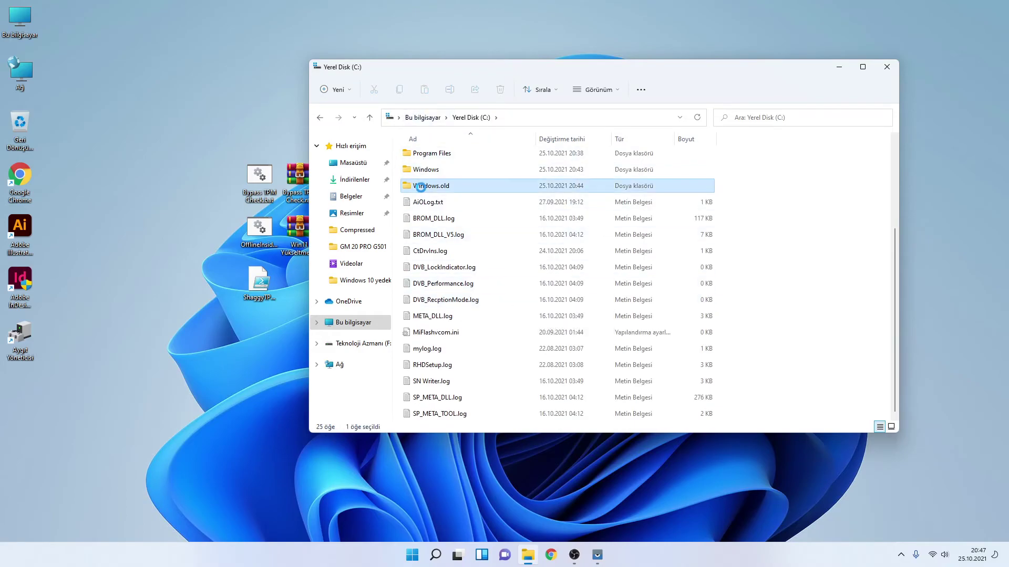
{"action": "double_click", "coordinate": [428, 156]}
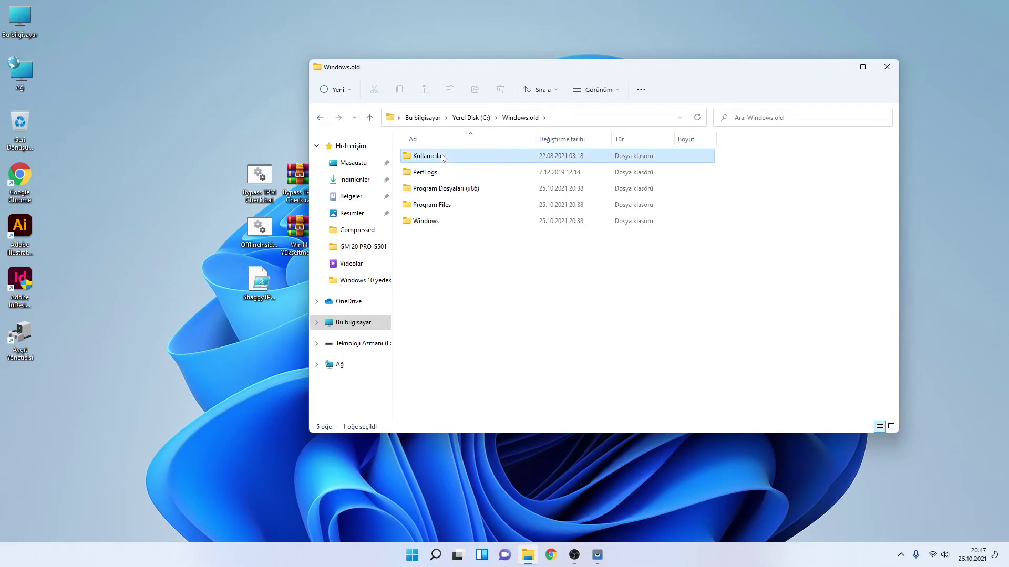
{"action": "double_click", "coordinate": [424, 173]}
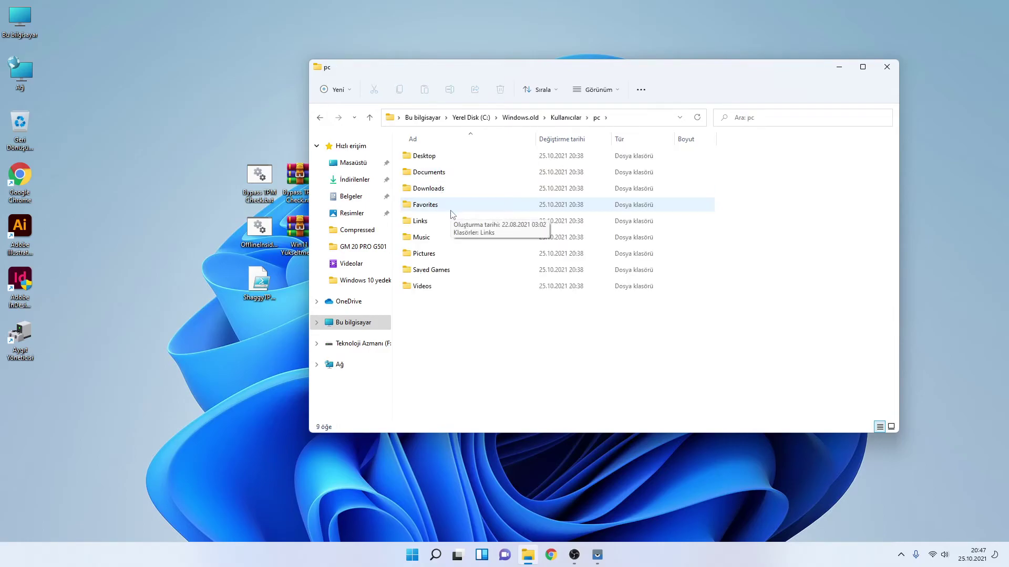
{"action": "key", "text": "BackSpace"}
{"action": "key", "text": "BackSpace"}
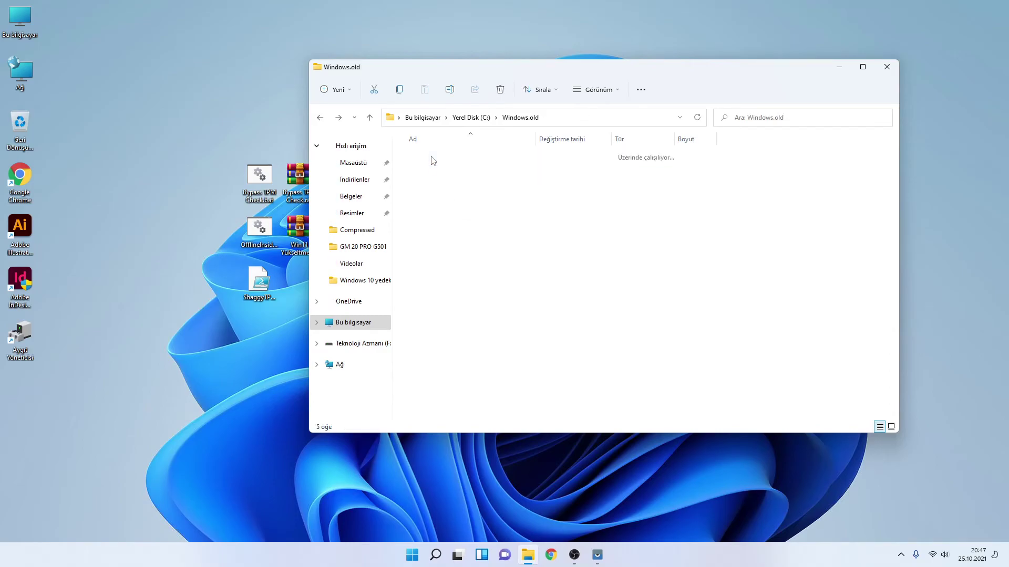
{"action": "key", "text": "BackSpace"}
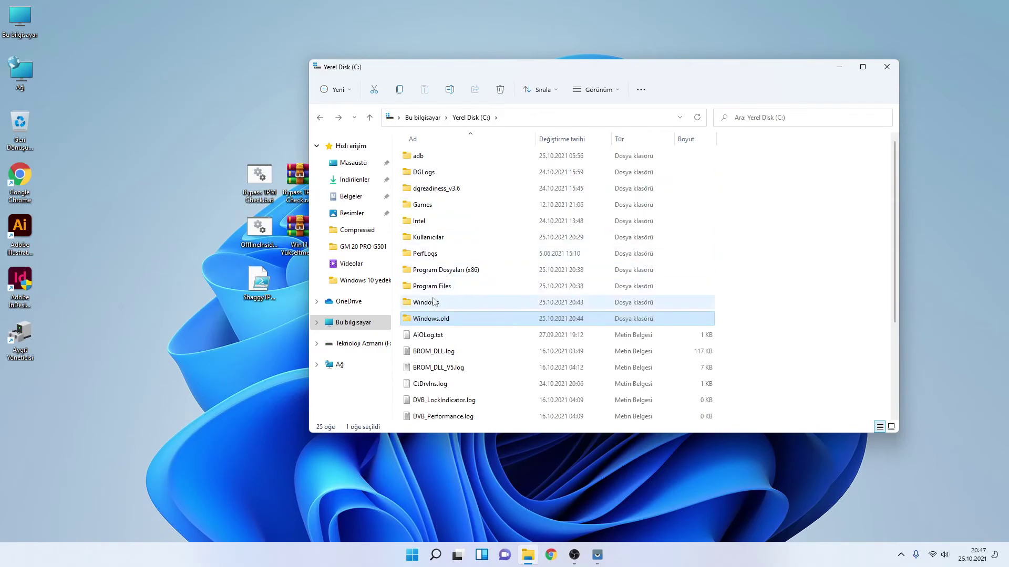
Look into the Windows folder on Yerel Disk (C:) and the Program Files folder inside Windows.old
{"action": "double_click", "coordinate": [433, 302]}
{"action": "key", "text": "BackSpace"}
{"action": "double_click", "coordinate": [438, 321]}
{"action": "double_click", "coordinate": [456, 206]}
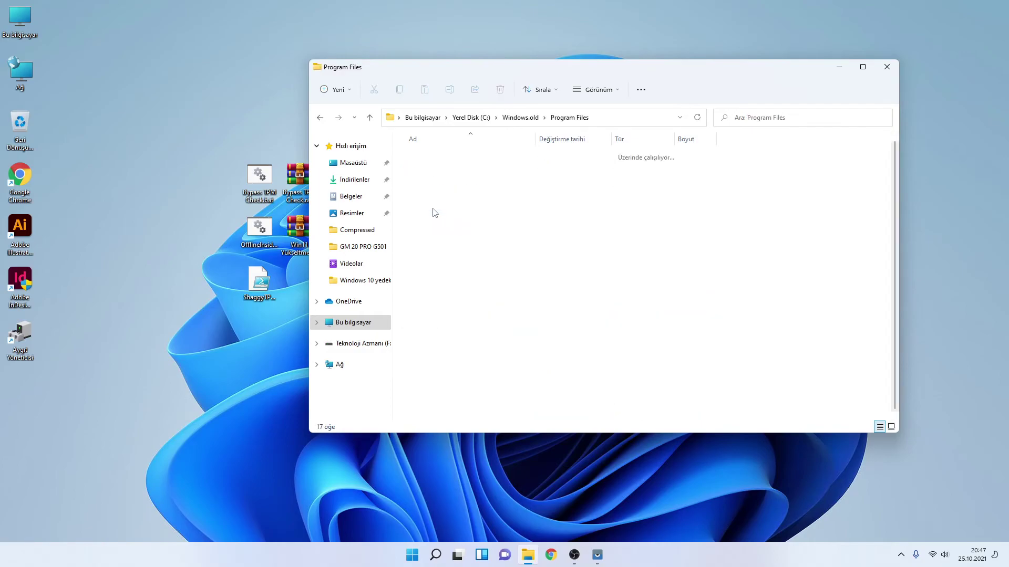
{"action": "key", "text": "BackSpace"}
Check the Documents, Downloads, Favorites, Links and Desktop folders of the pc user in Windows.old, and close the window
{"action": "double_click", "coordinate": [429, 156]}
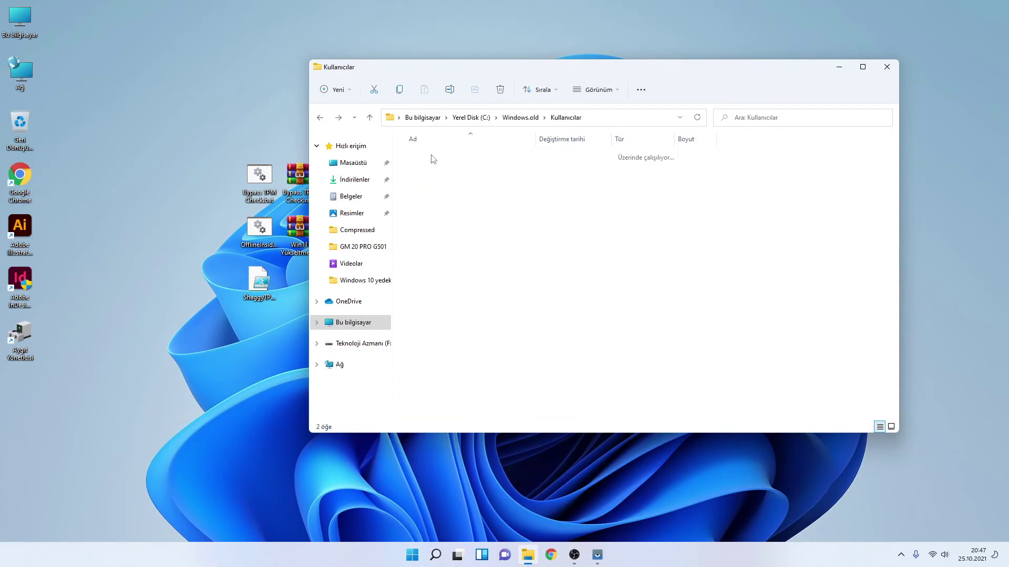
{"action": "double_click", "coordinate": [427, 178]}
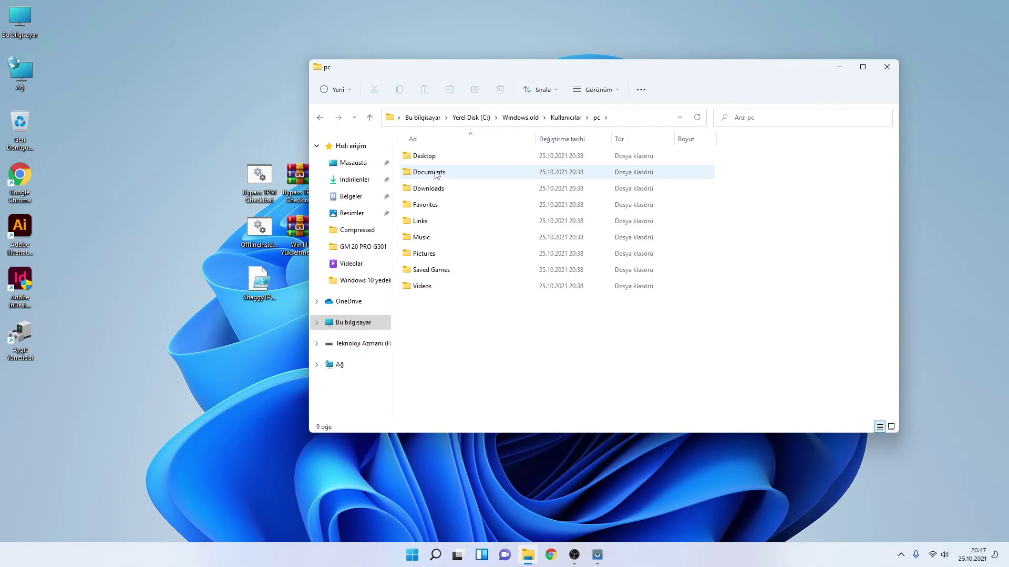
{"action": "double_click", "coordinate": [437, 173]}
{"action": "key", "text": "BackSpace"}
{"action": "double_click", "coordinate": [434, 188]}
{"action": "key", "text": "BackSpace"}
{"action": "double_click", "coordinate": [428, 204]}
{"action": "key", "text": "BackSpace"}
{"action": "double_click", "coordinate": [428, 224]}
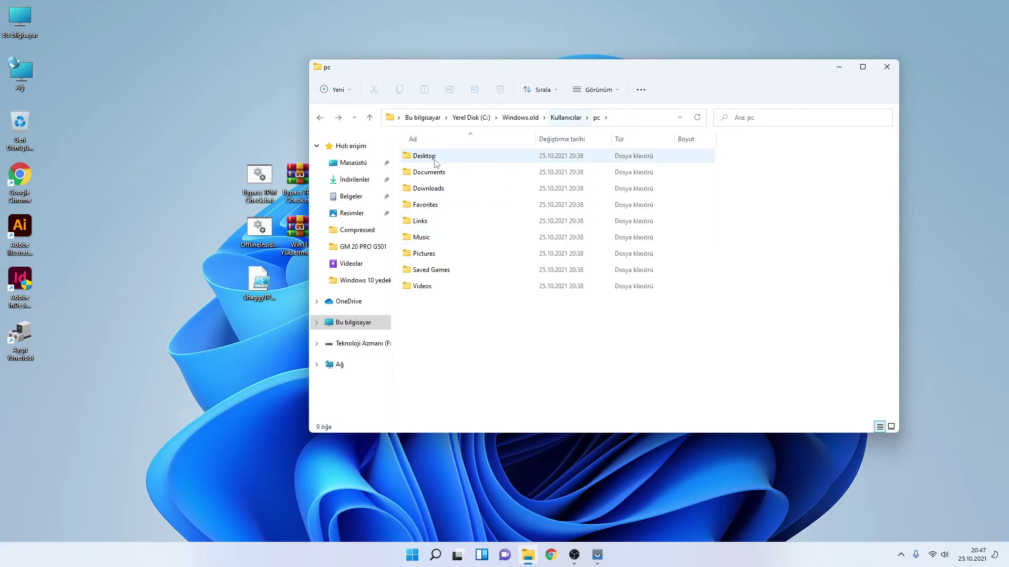
{"action": "double_click", "coordinate": [432, 158]}
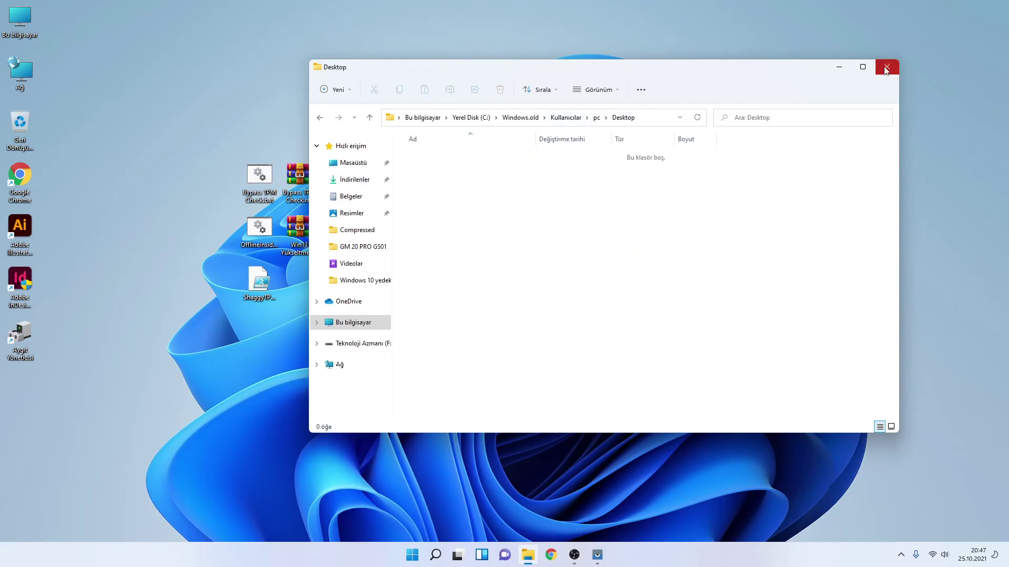
{"action": "left_click", "coordinate": [886, 67]}
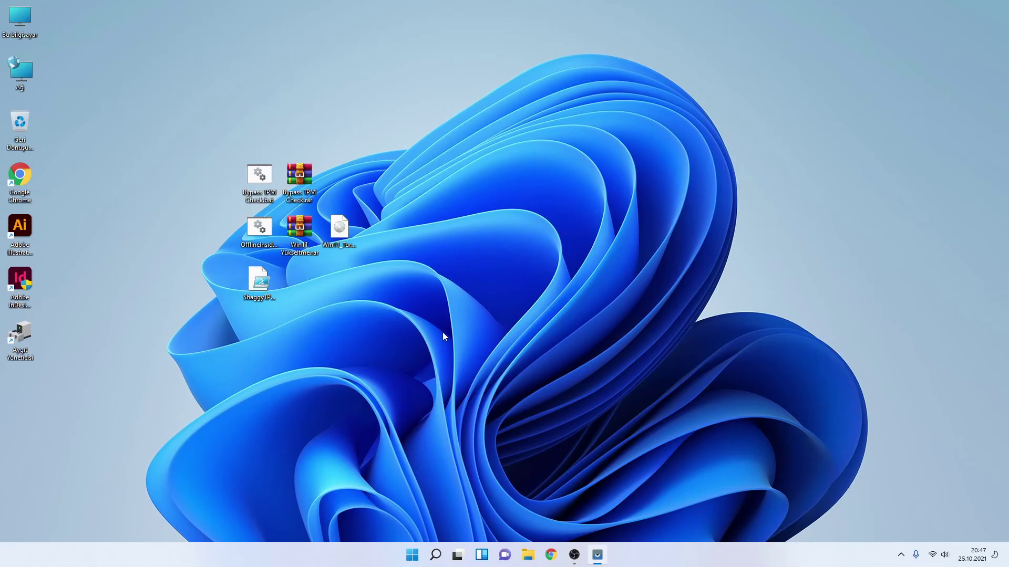
View the drives in Bu bilgisayar, then open Google Chrome to check that it works, closing both windows
{"action": "double_click", "coordinate": [24, 30]}
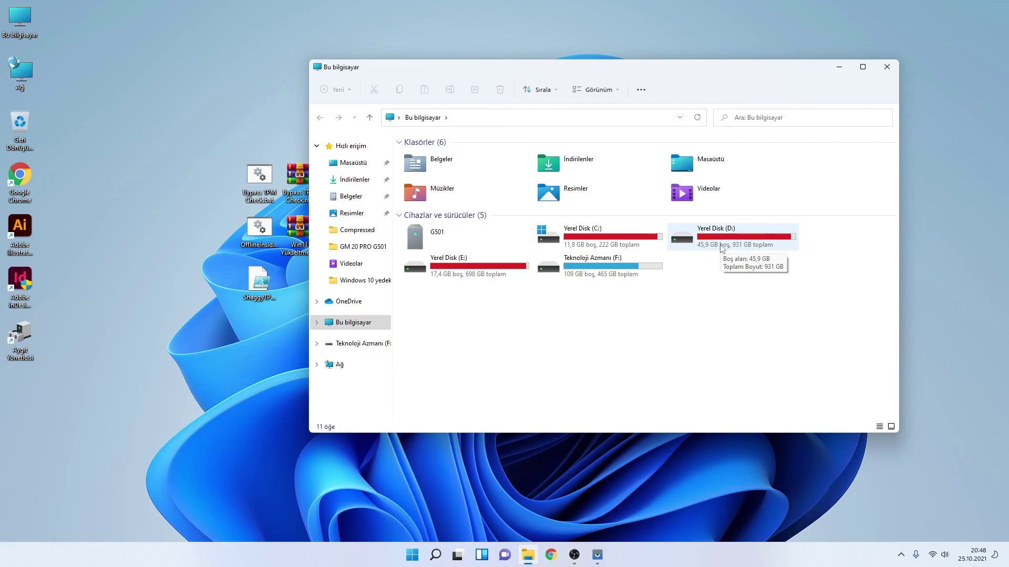
{"action": "left_click", "coordinate": [887, 66]}
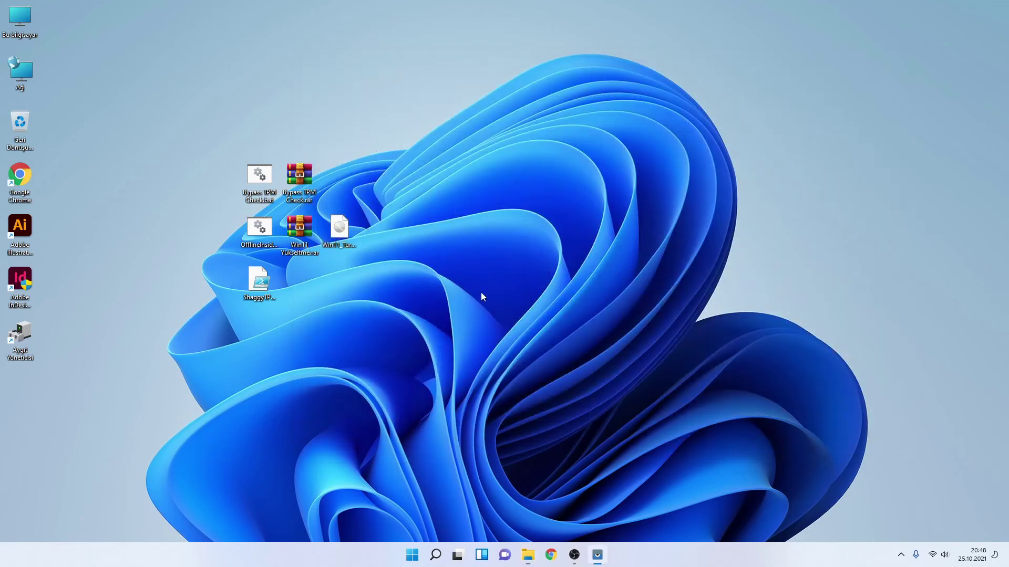
{"action": "left_click", "coordinate": [553, 556]}
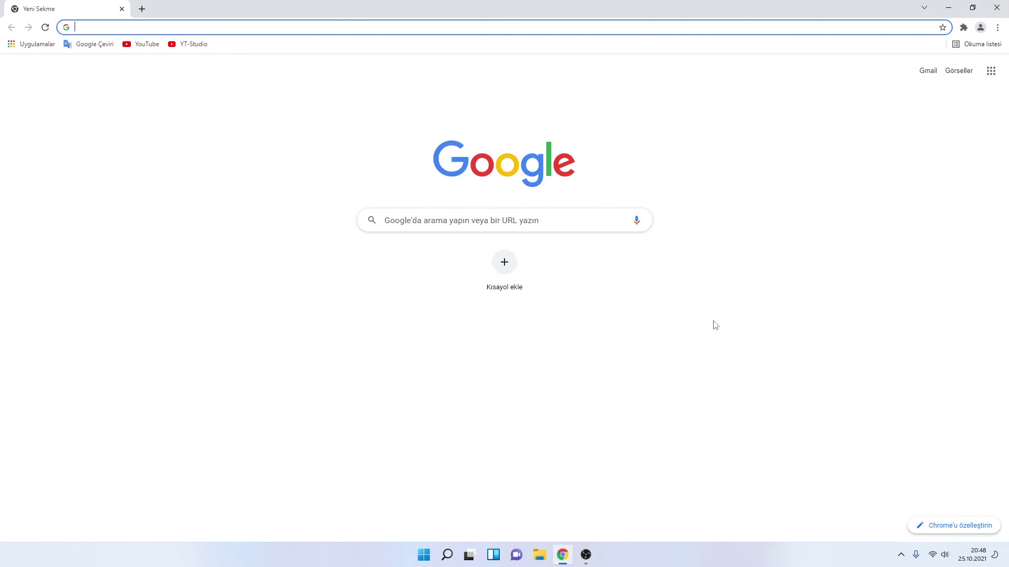
{"action": "left_click", "coordinate": [996, 8]}
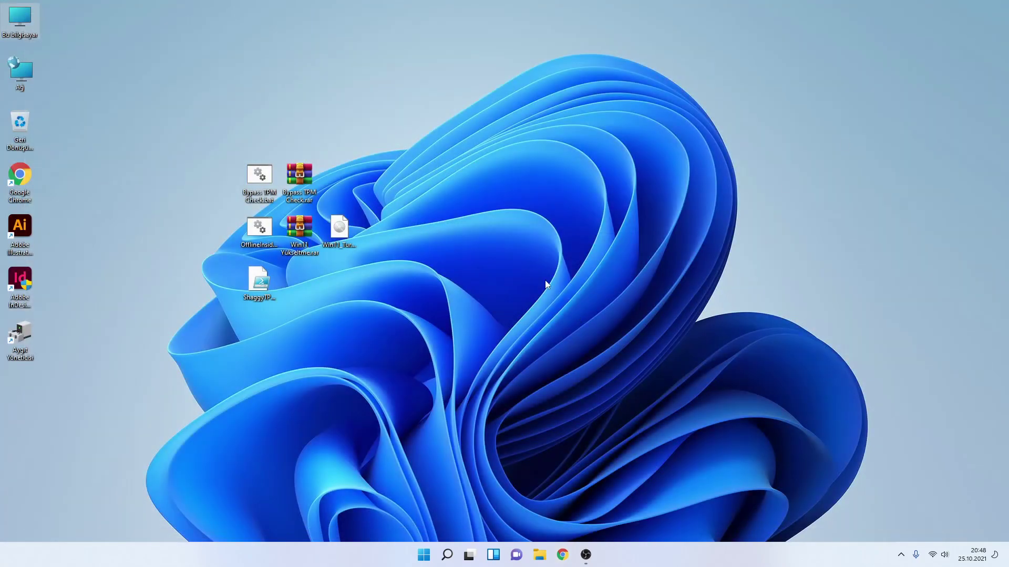